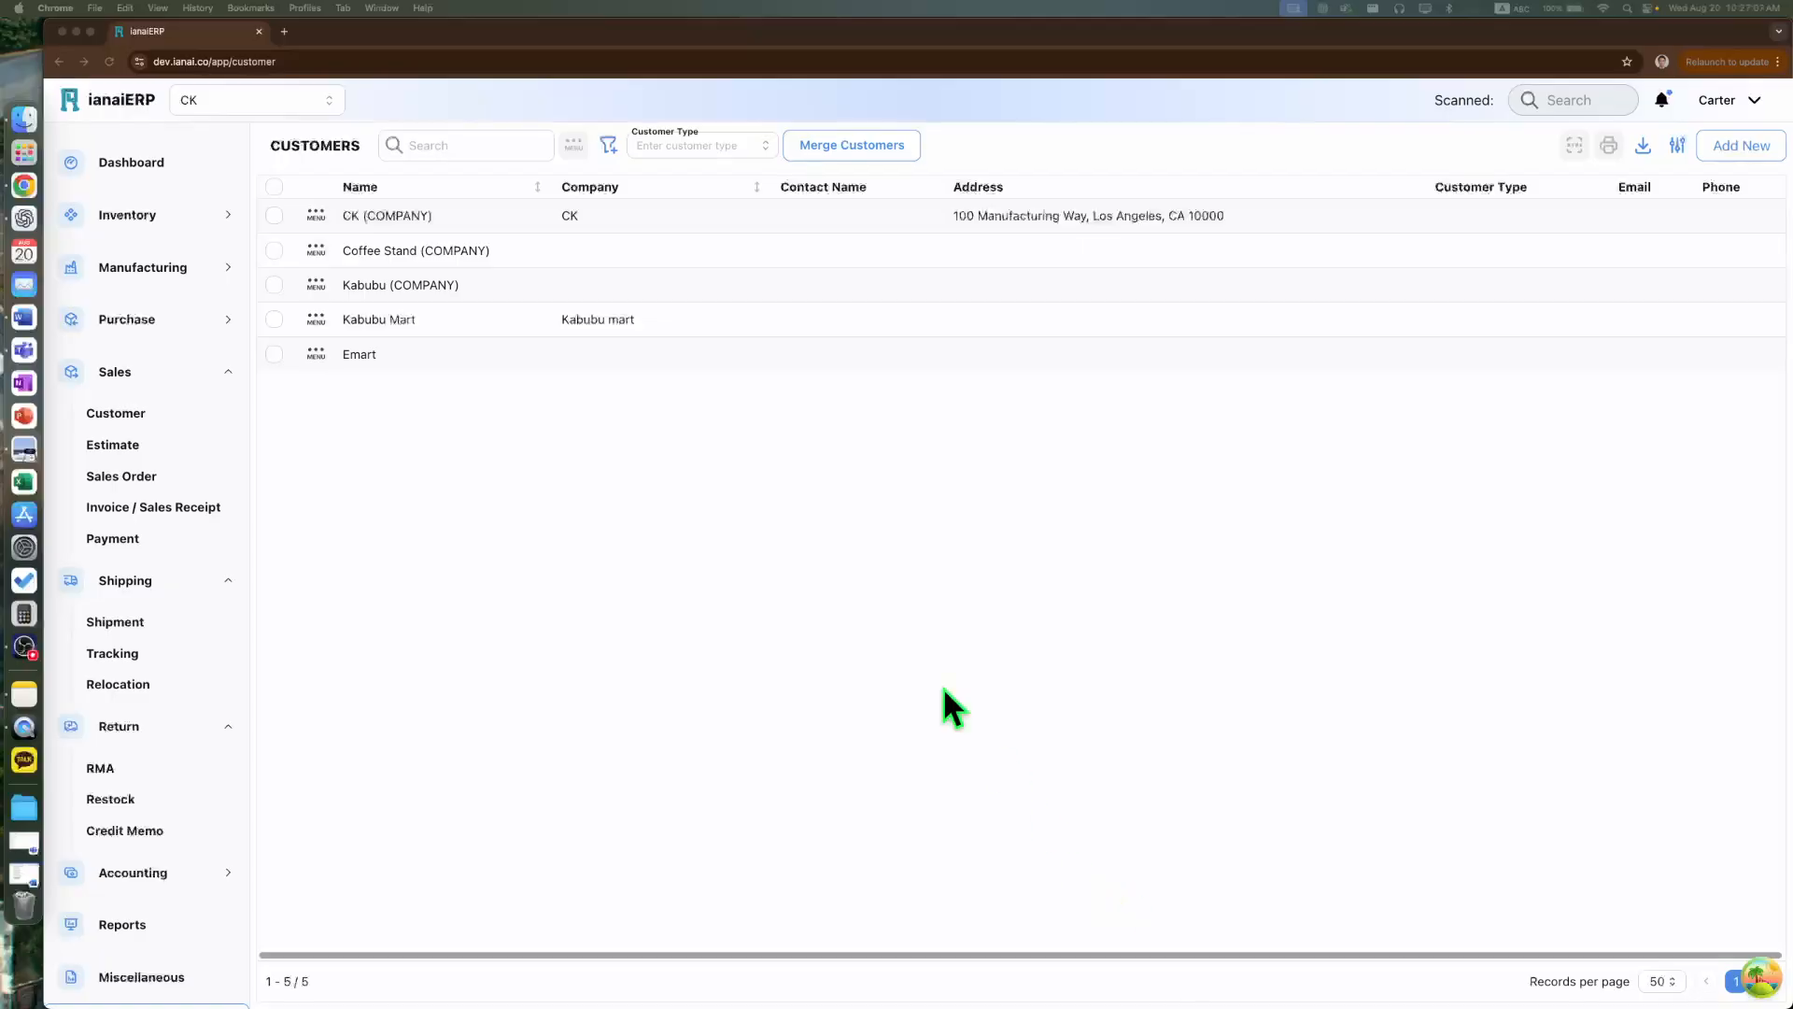
click(192, 325)
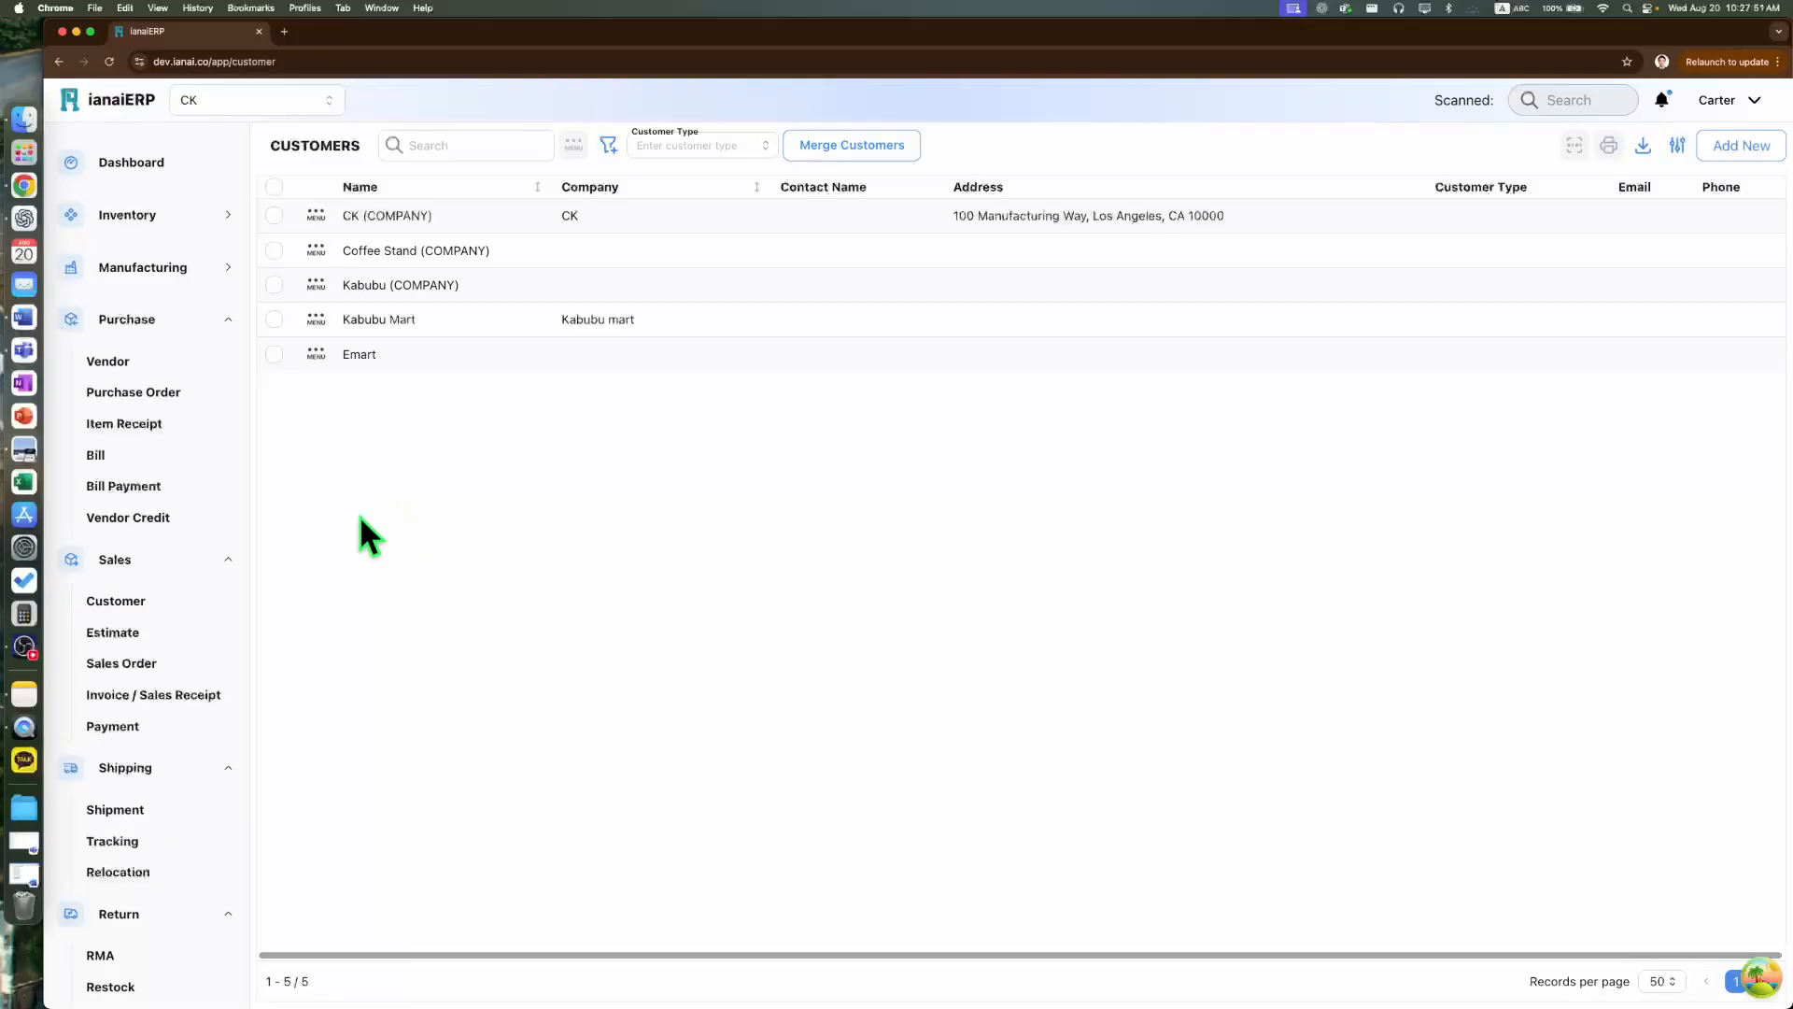
click(226, 322)
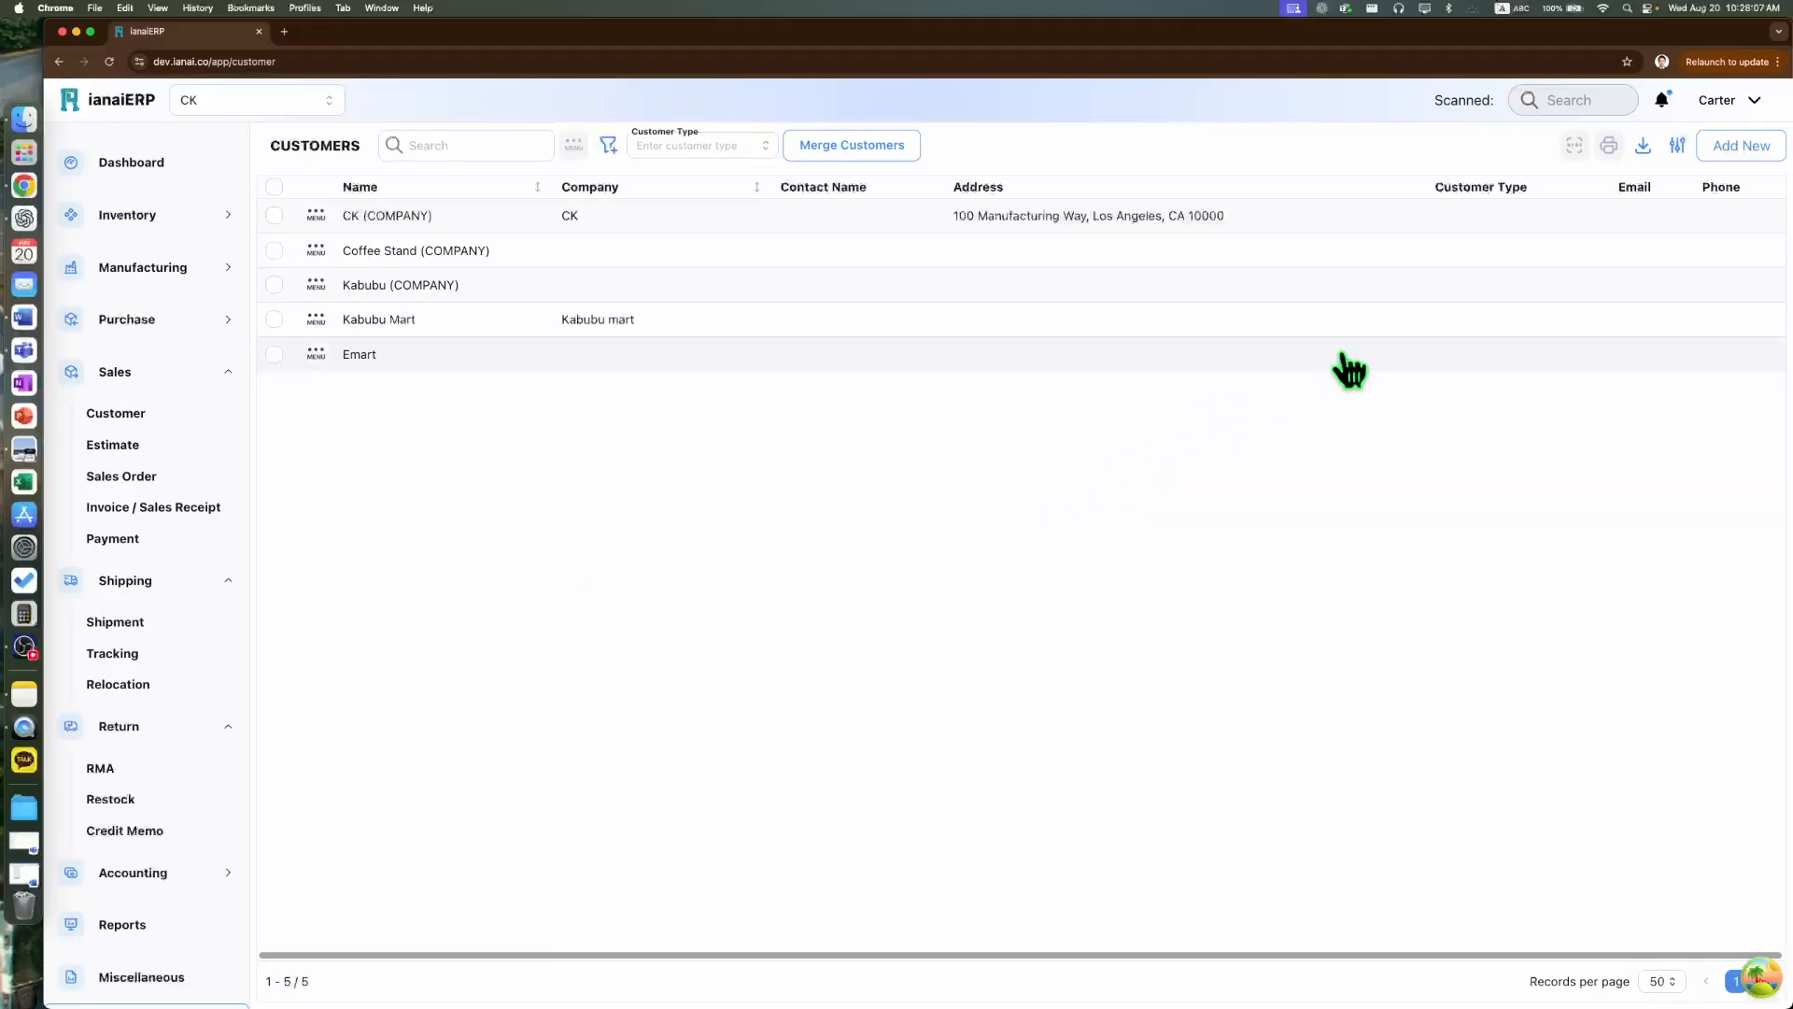
Step: Start a new customer record with Costco as both the display name and the company name
click(1743, 149)
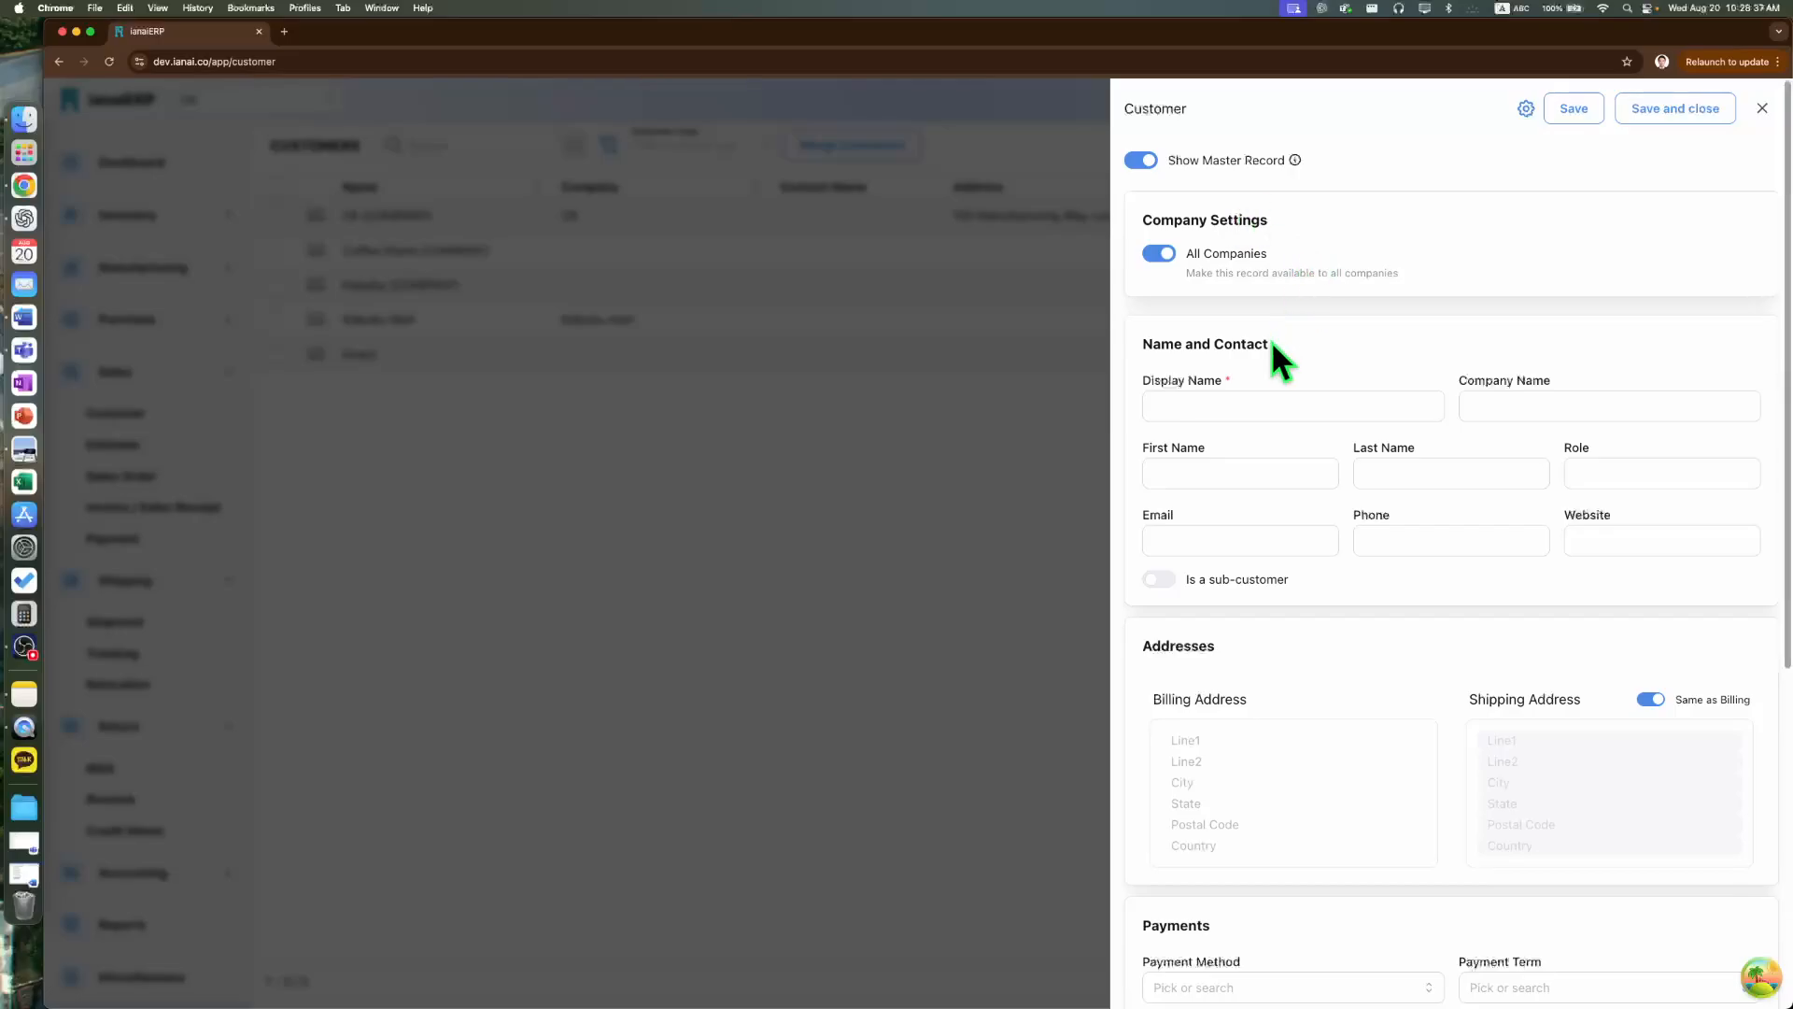
click(1306, 410)
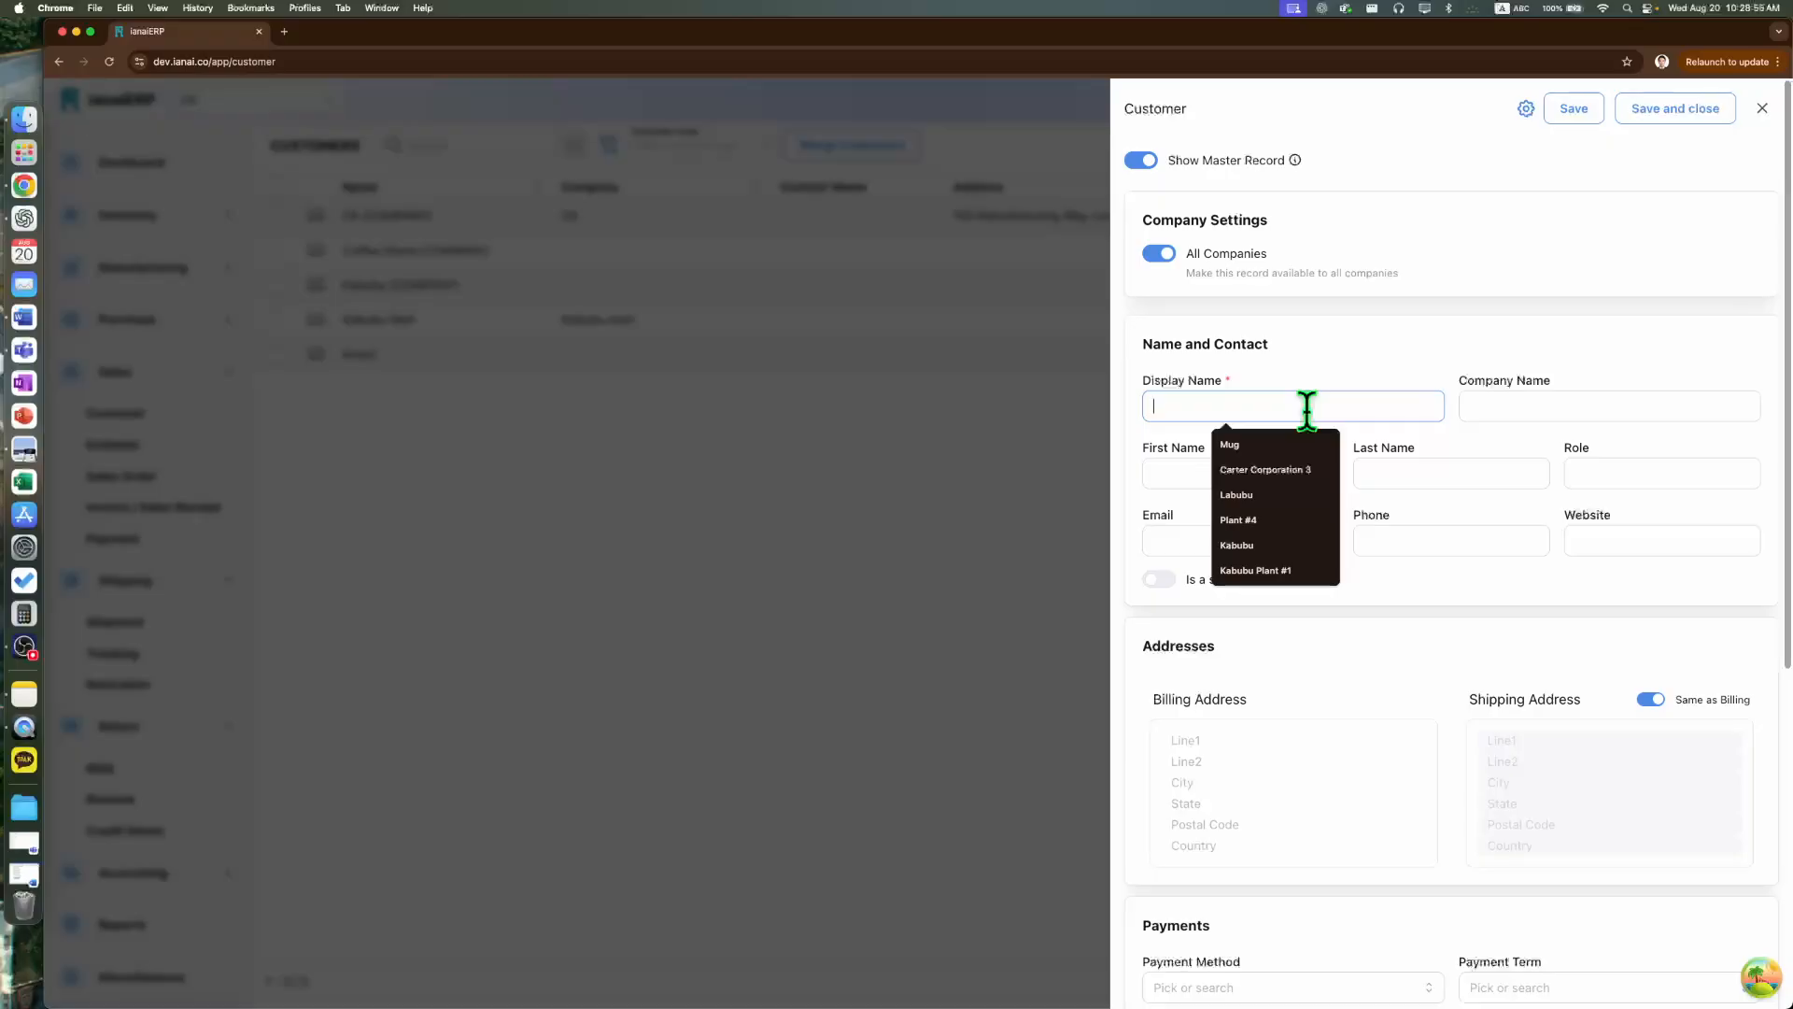
text(Costco)
key(Tab)
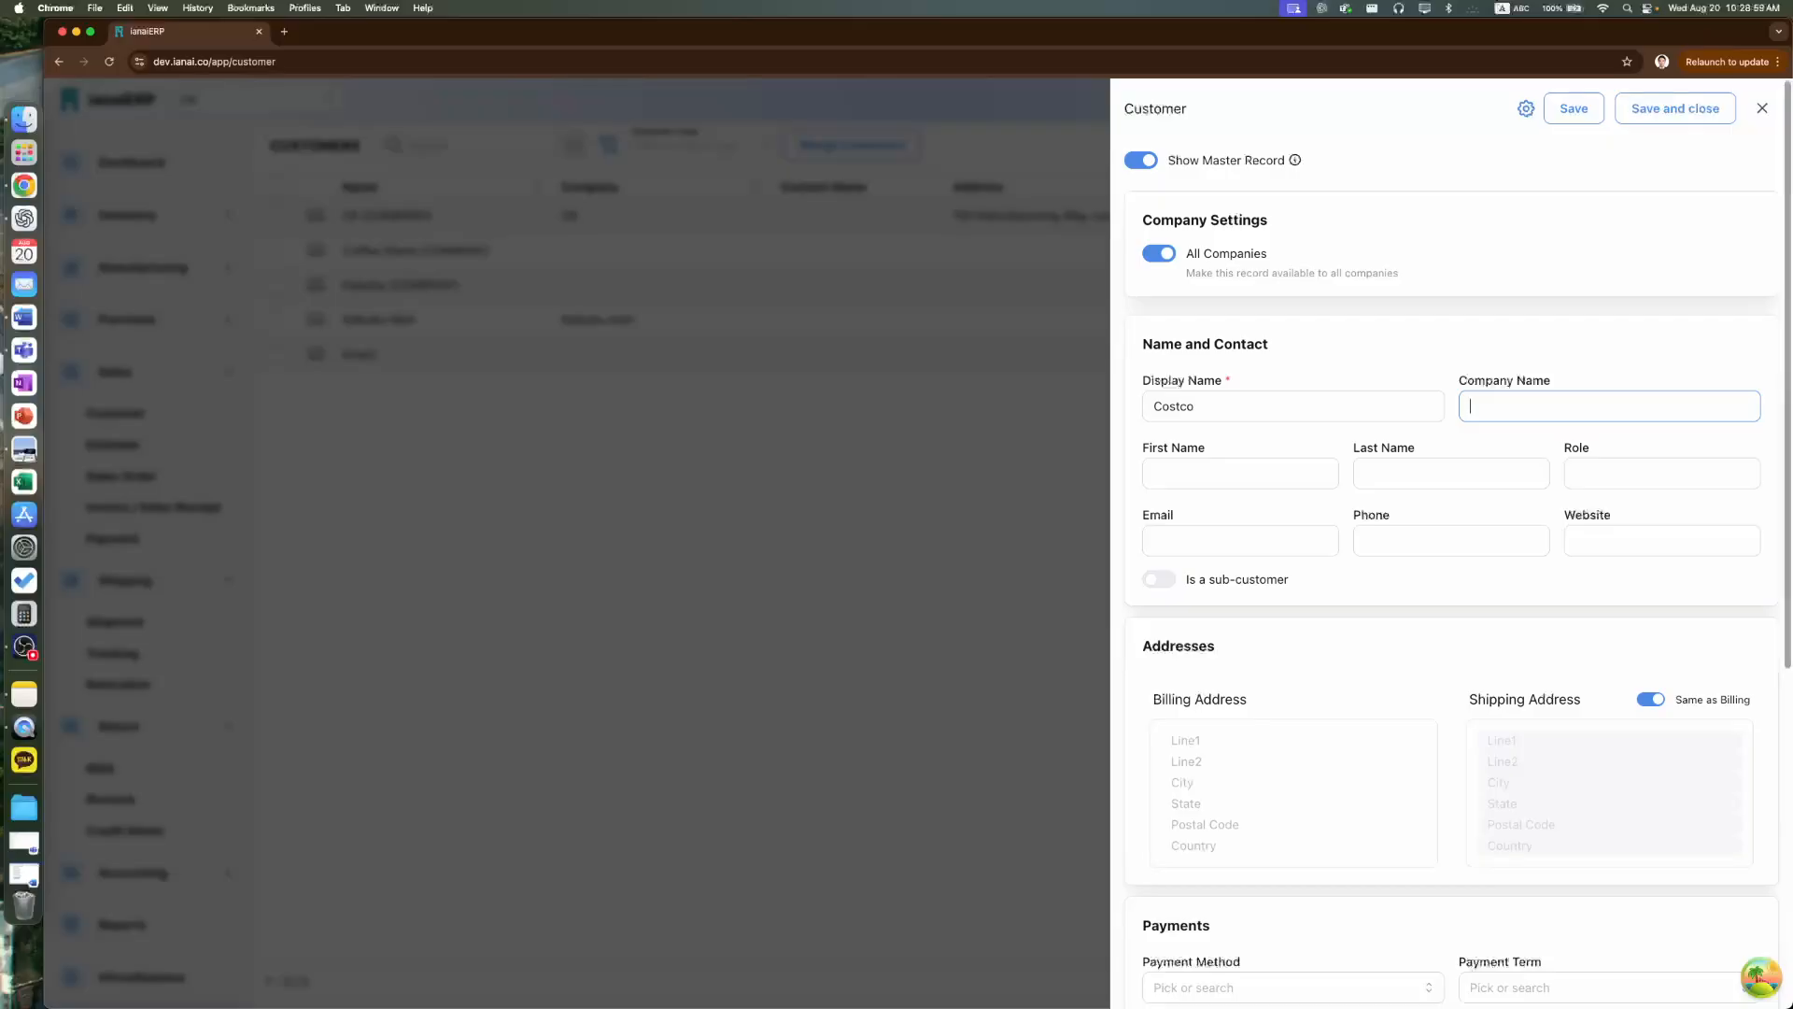
text(Costco)
key(Tab)
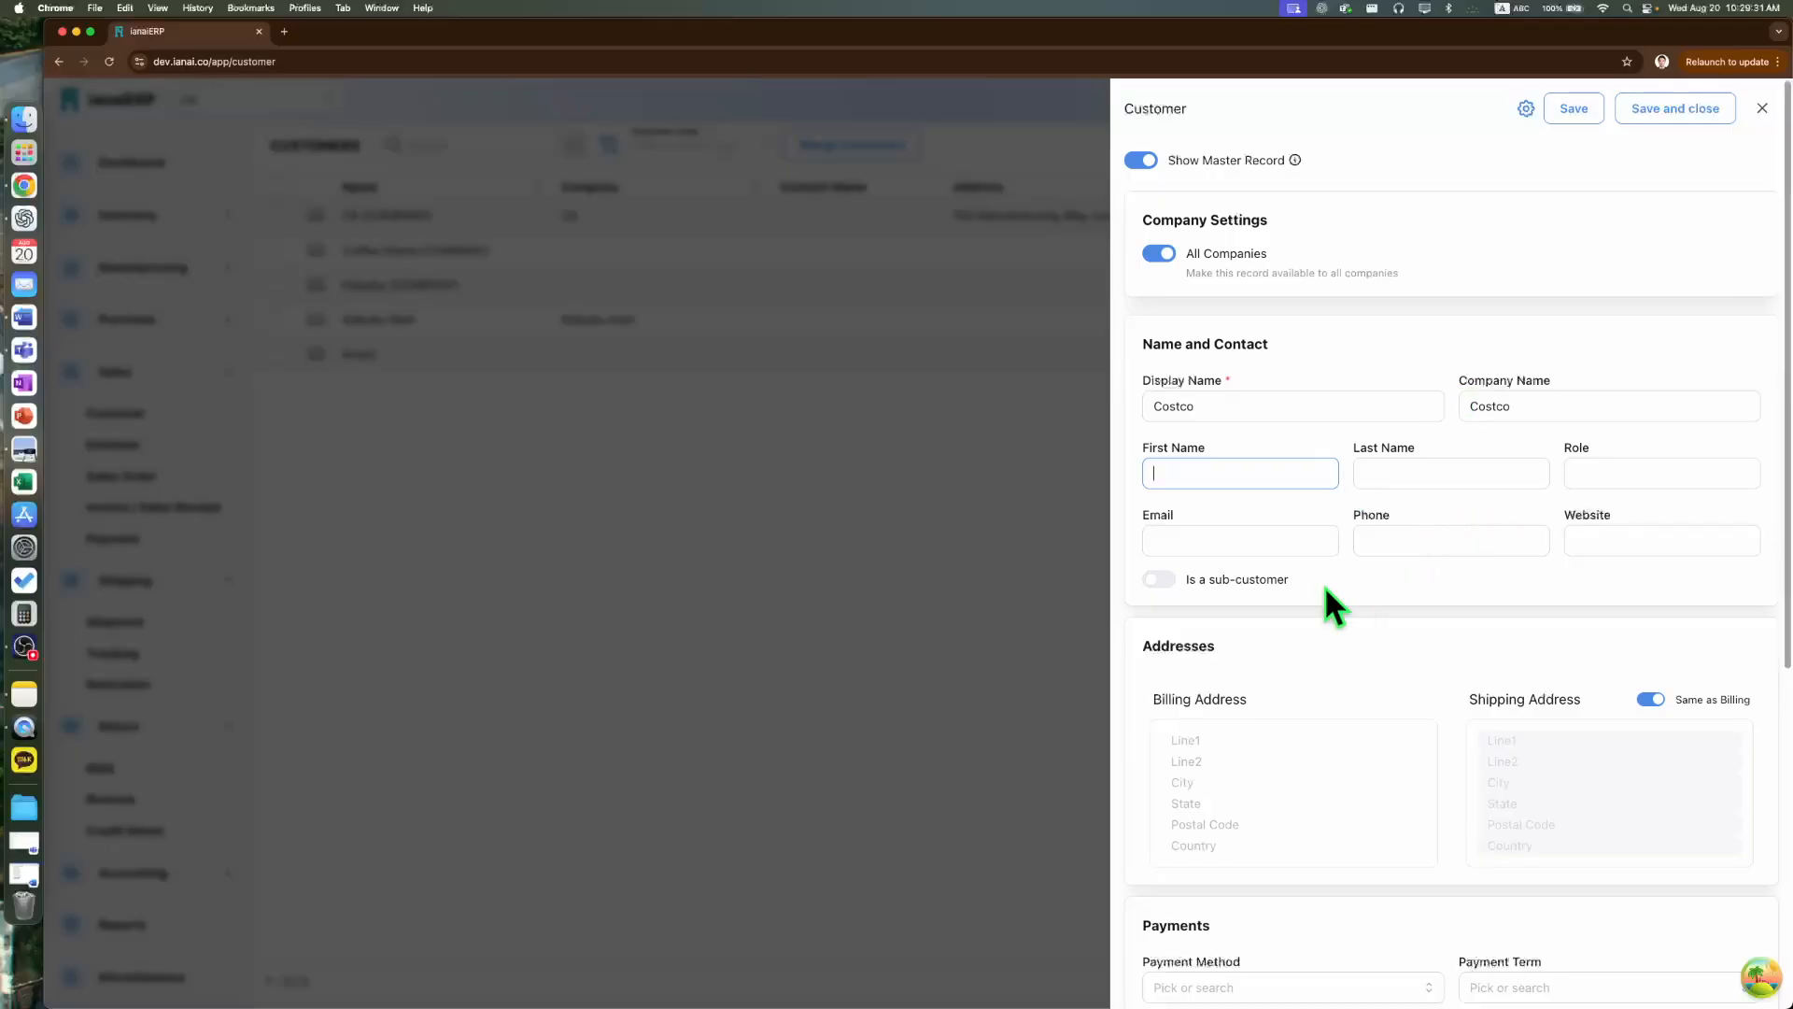
scroll(1298, 593, down, 2)
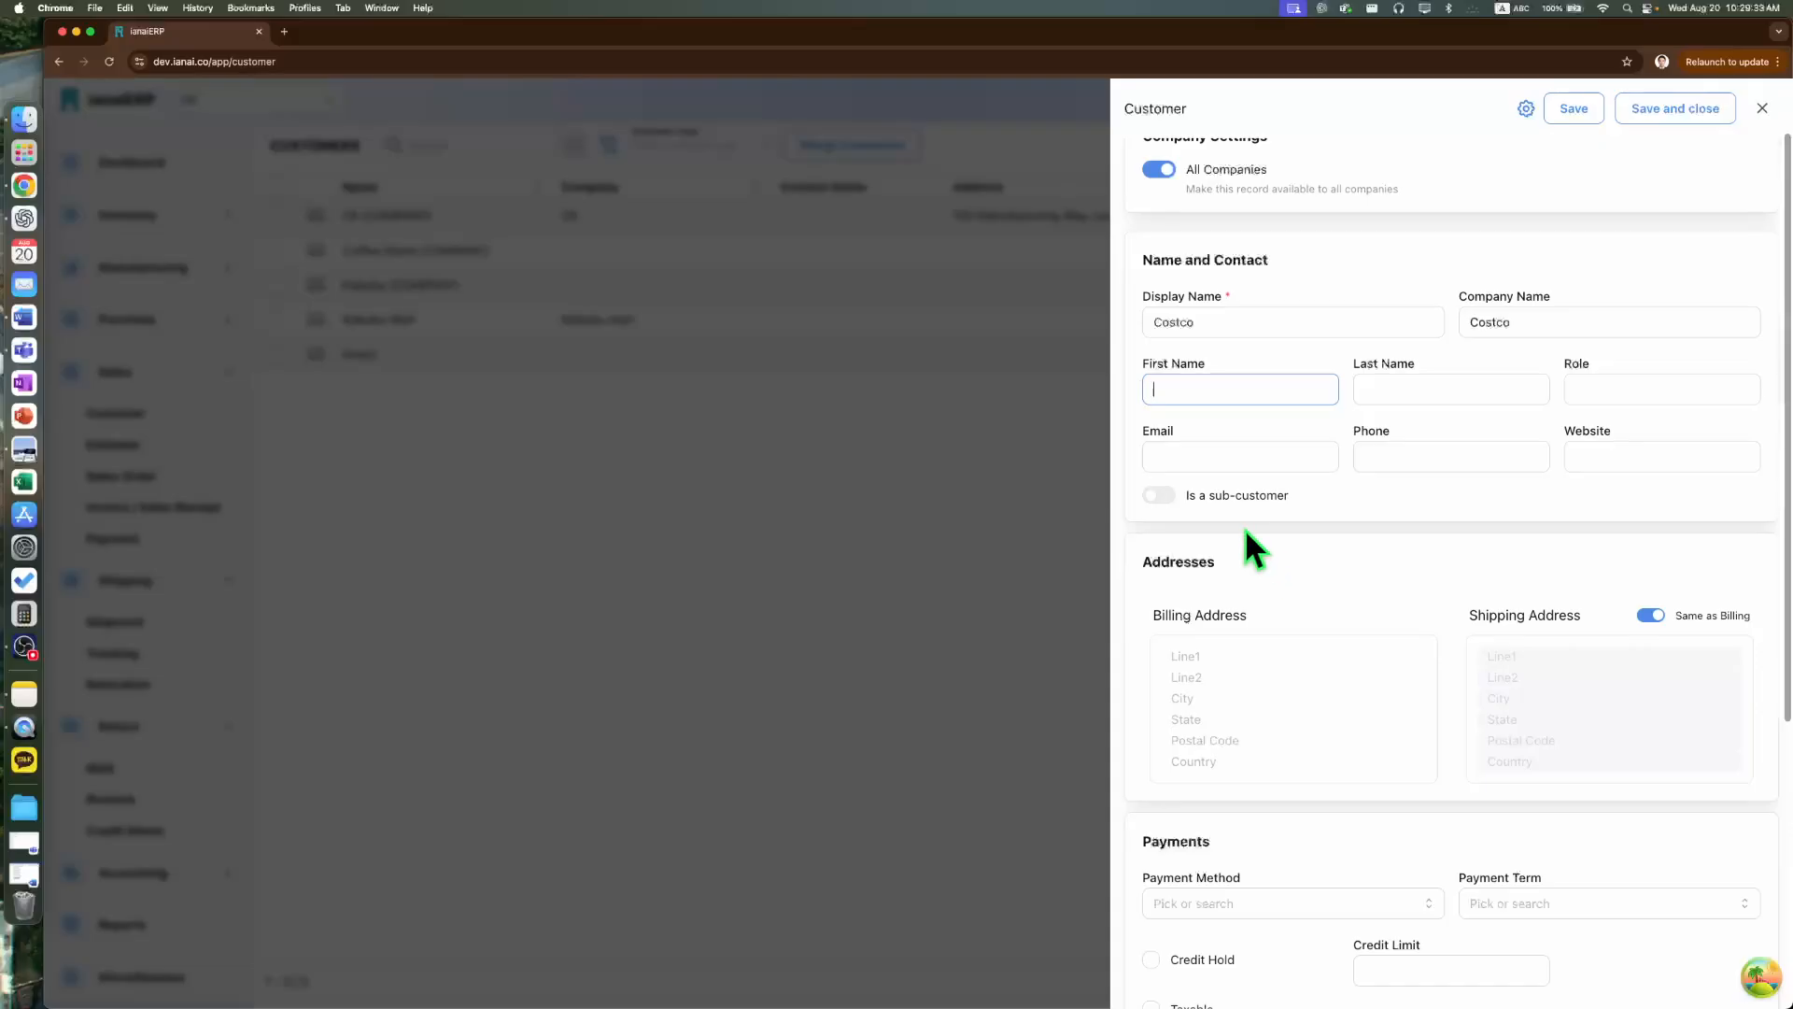
click(1177, 506)
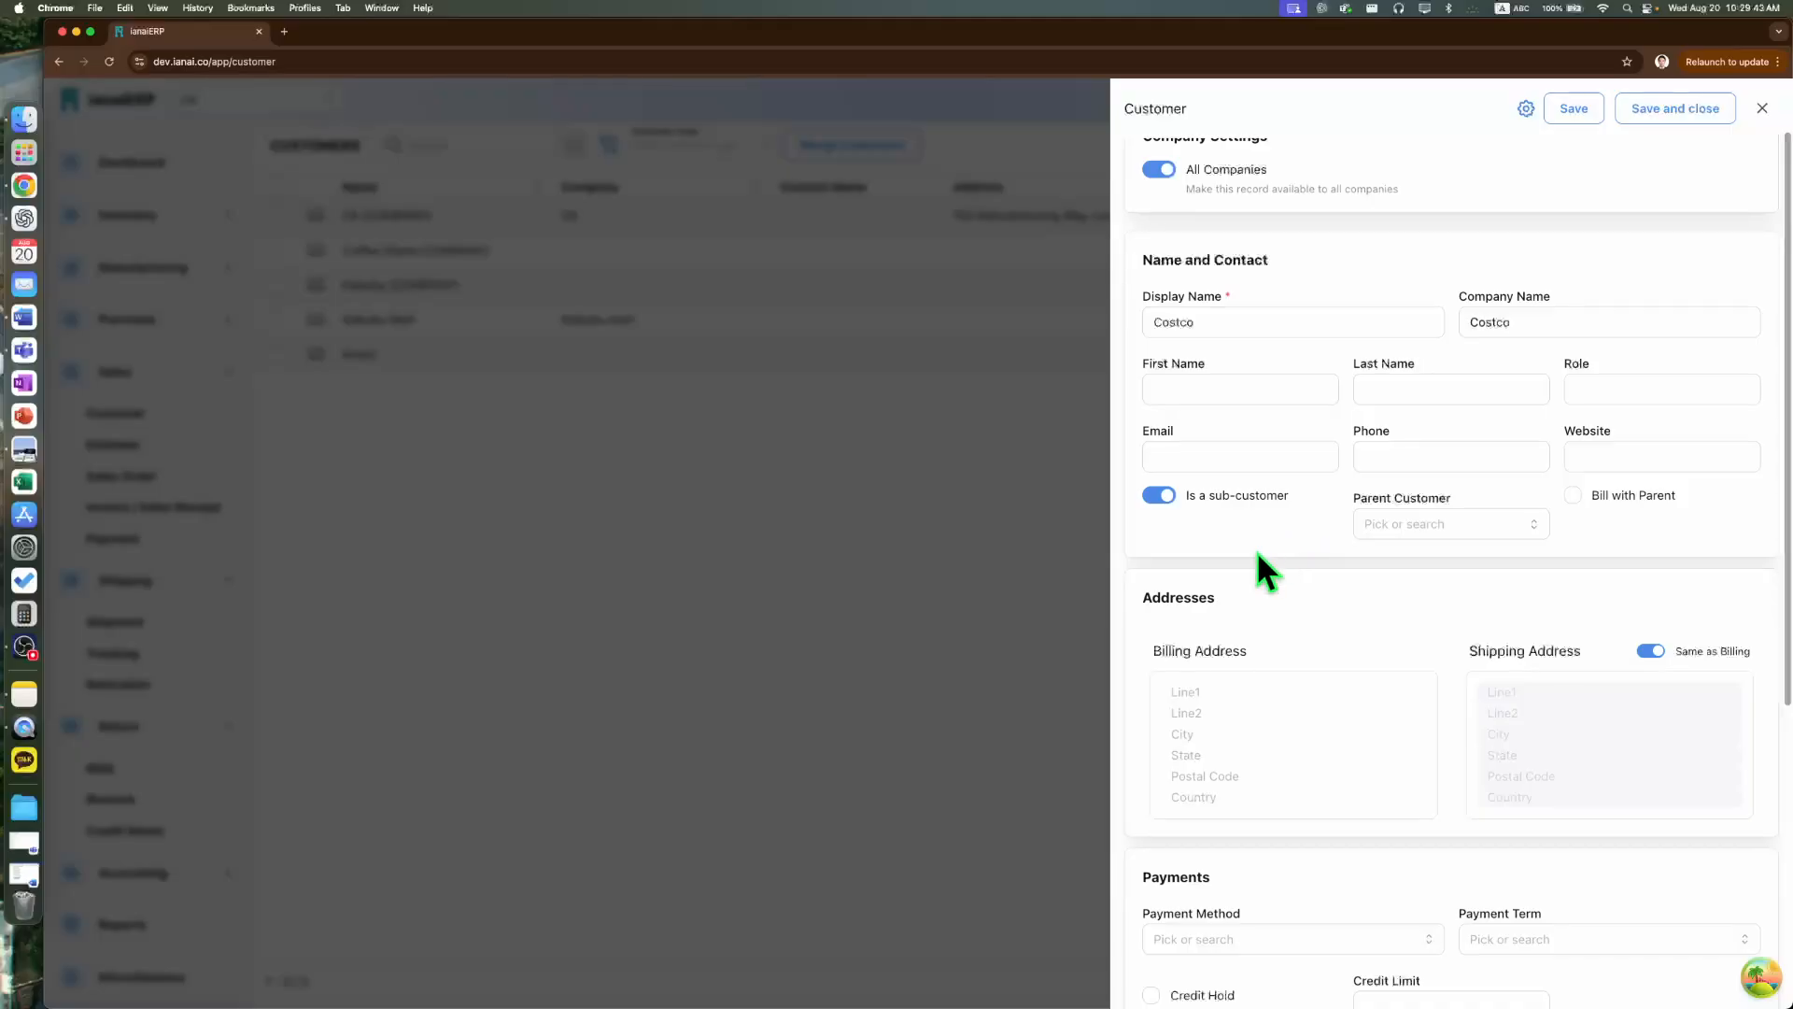
click(1167, 500)
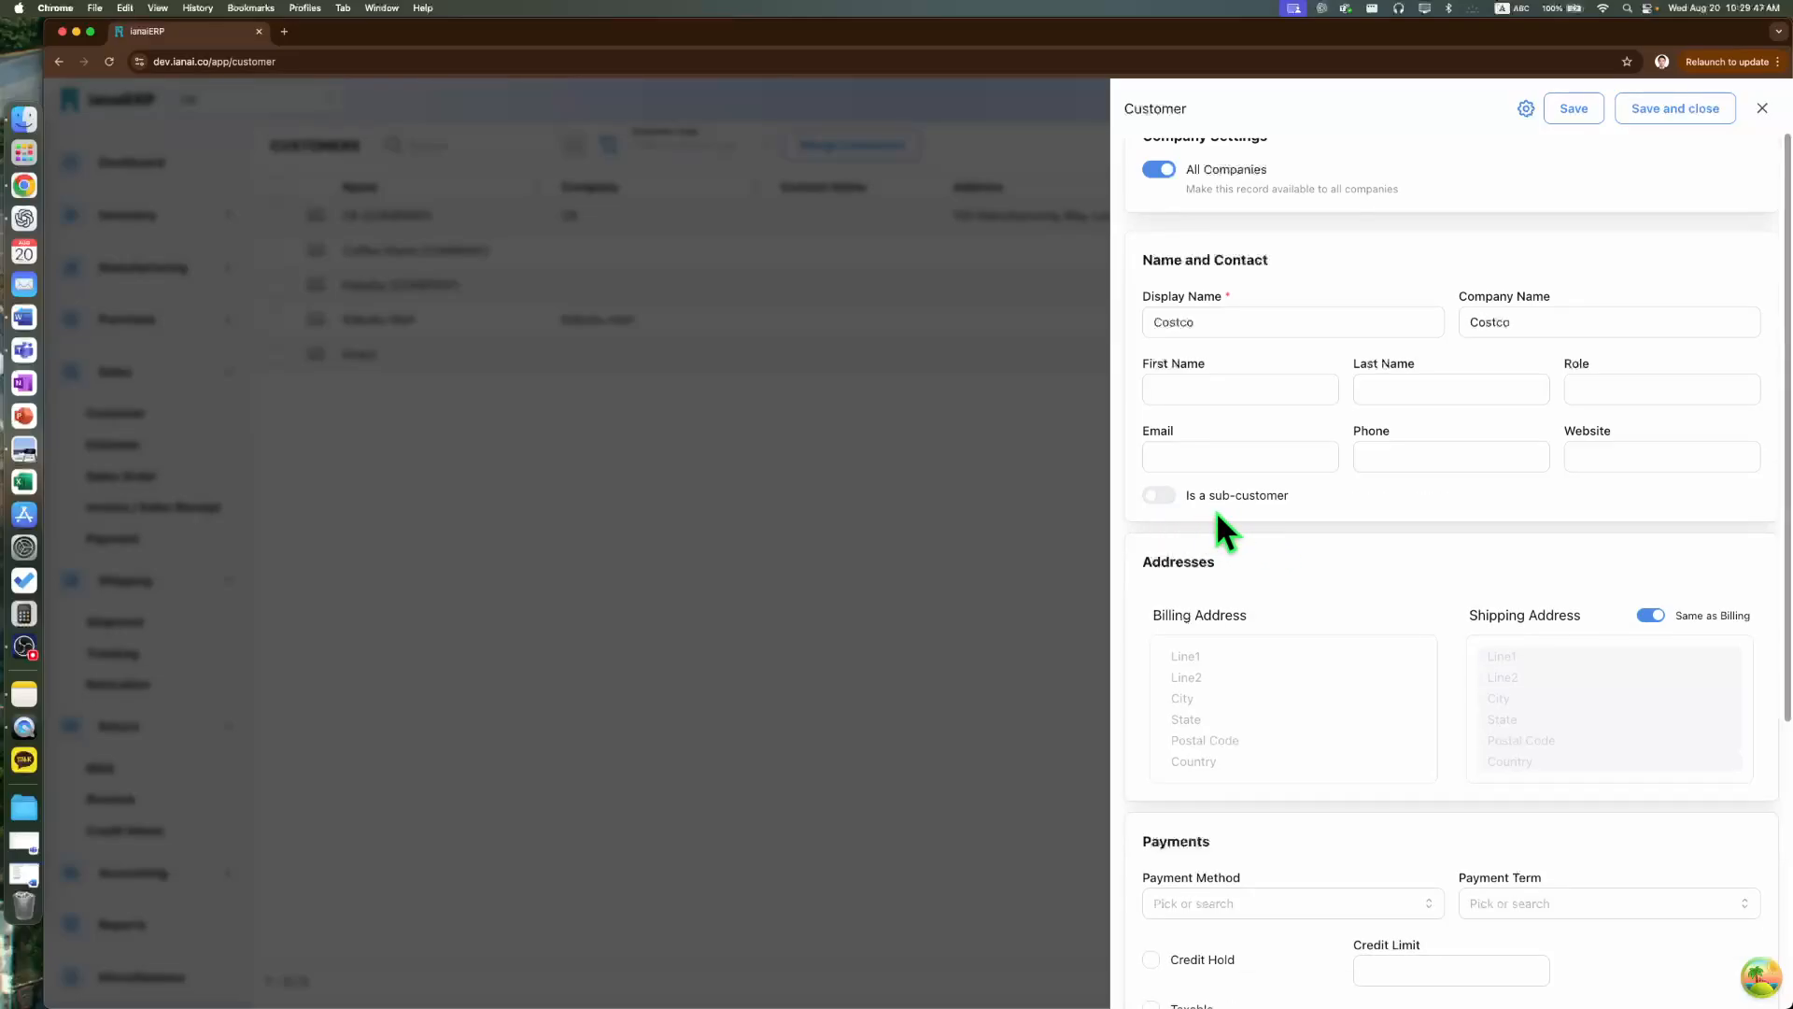
Step: Assign the existing sales rep to the Costco customer record in its Other Details section
scroll(1335, 533, down, 5)
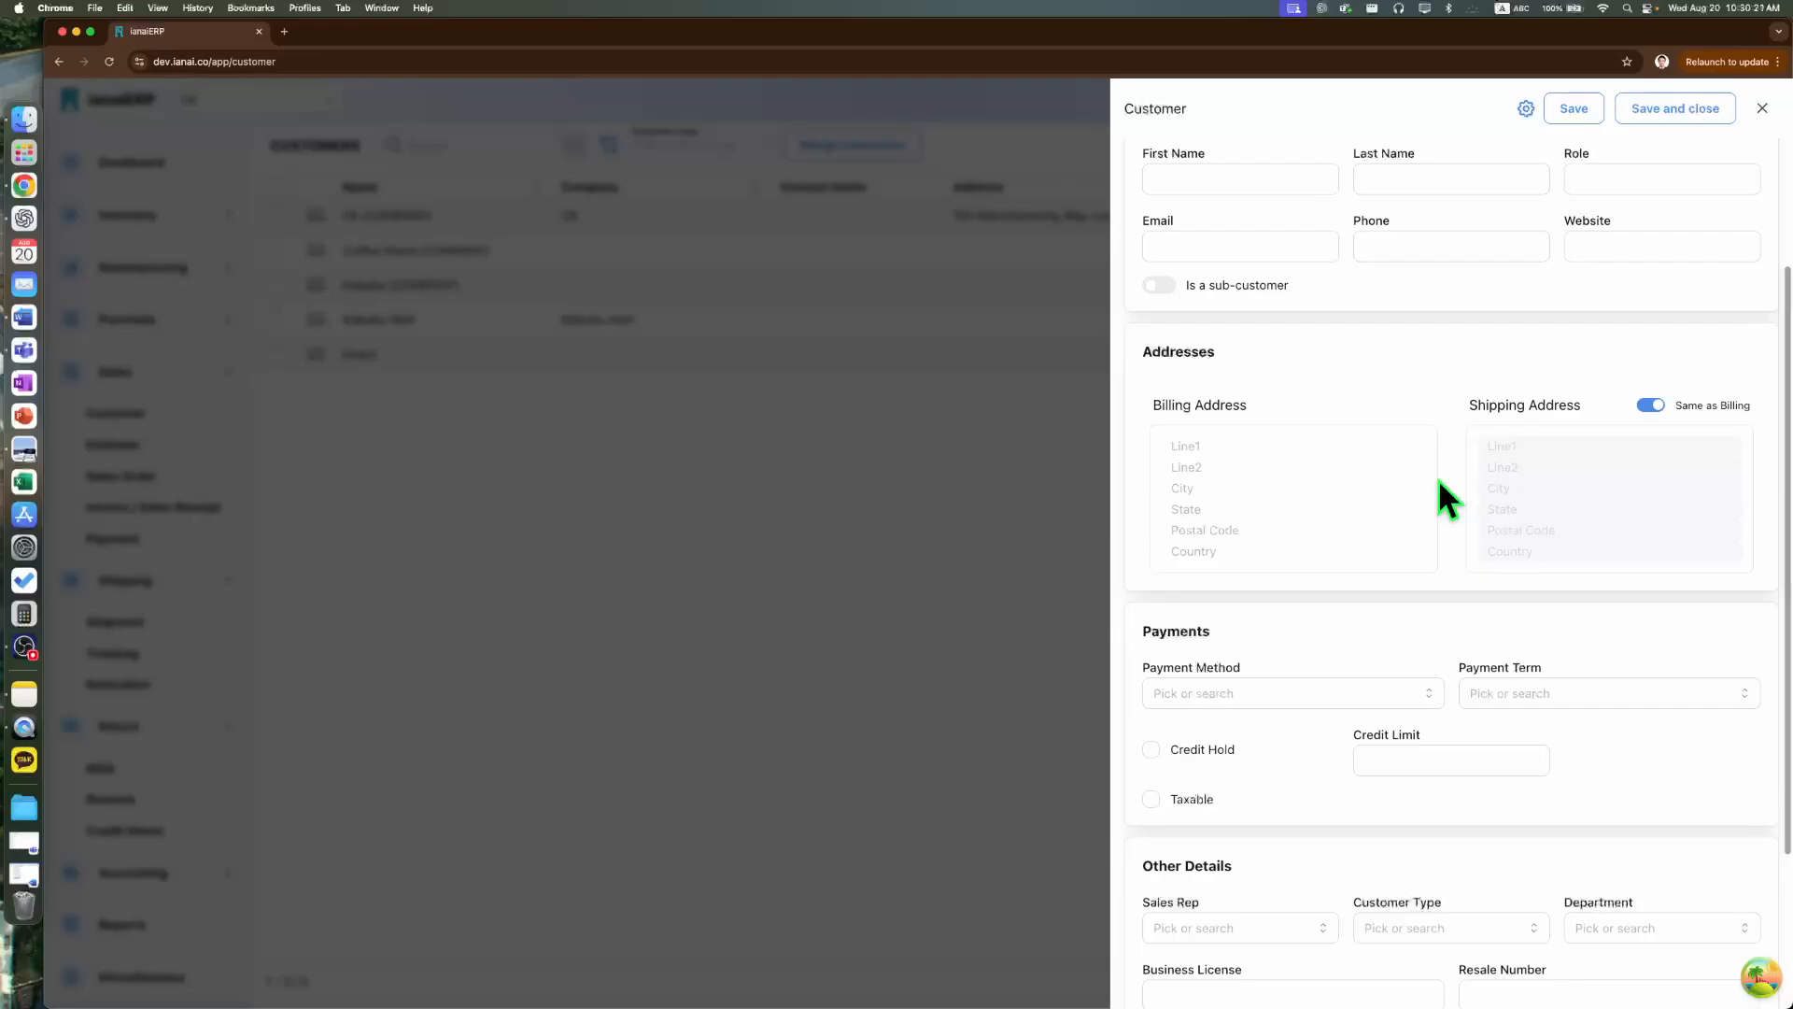
scroll(1347, 438, down, 2)
scroll(1335, 495, down, 2)
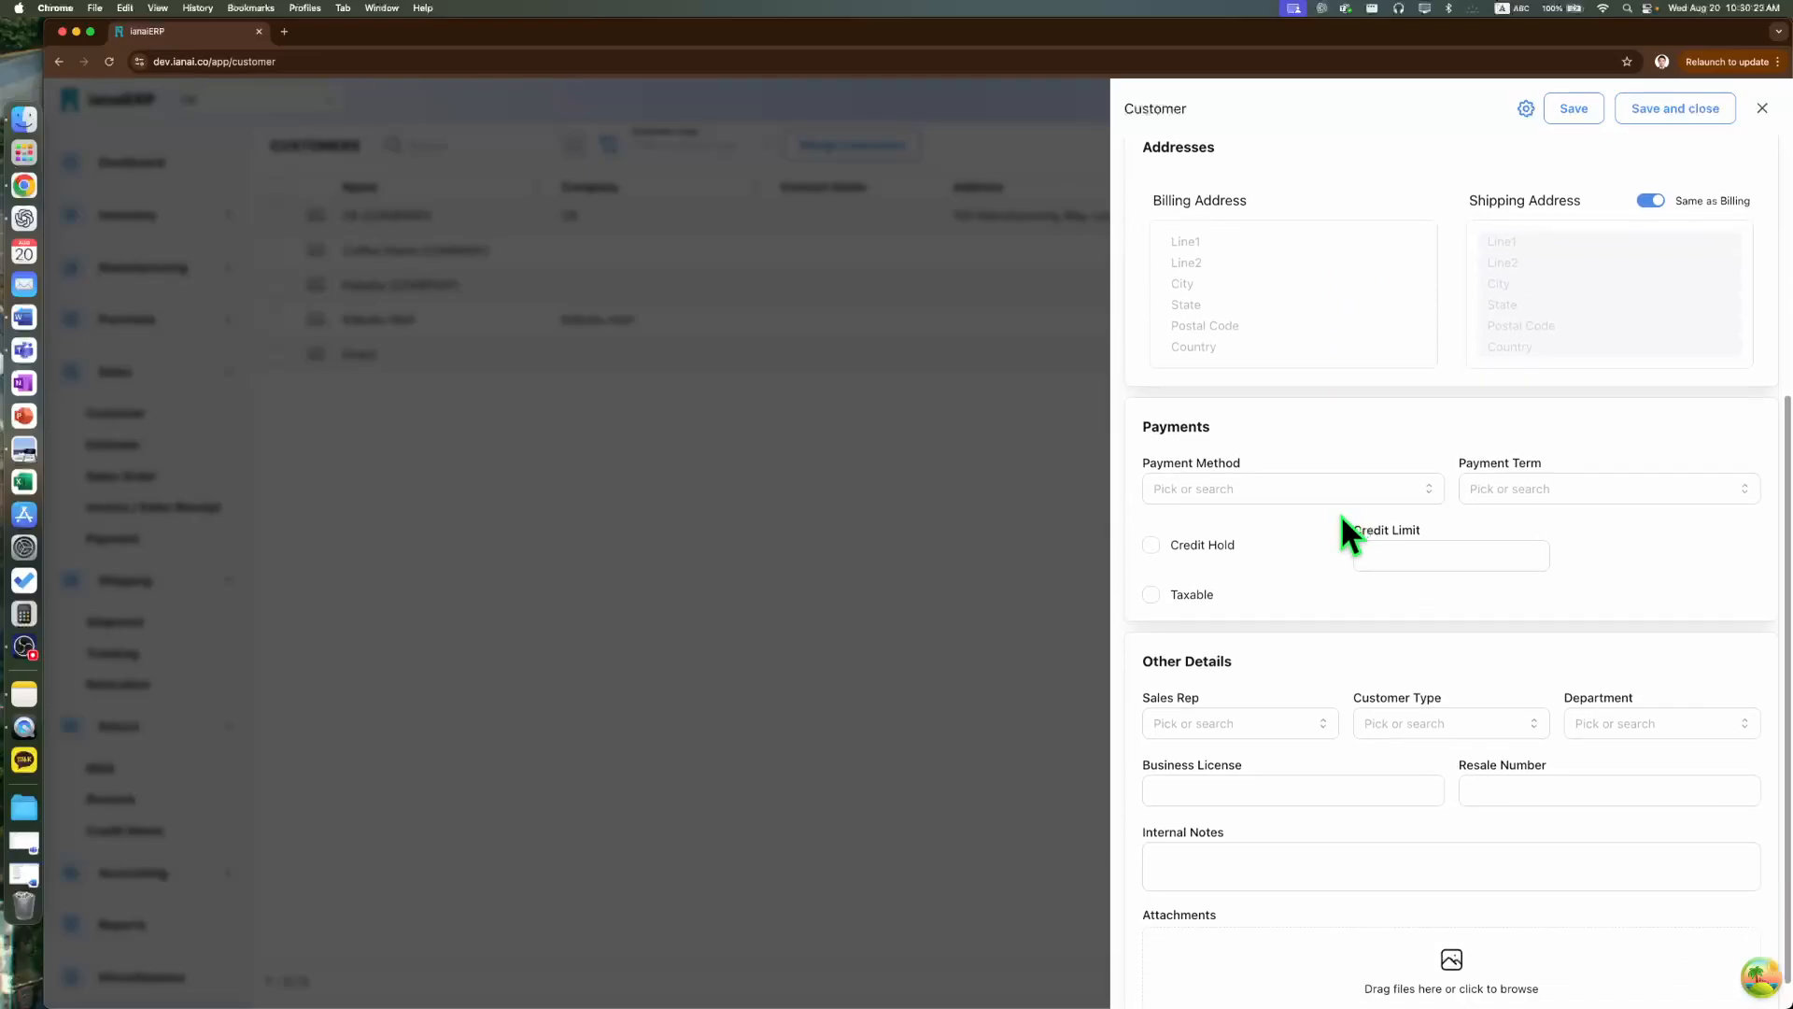
click(1287, 500)
click(1286, 441)
scroll(1286, 439, down, 1)
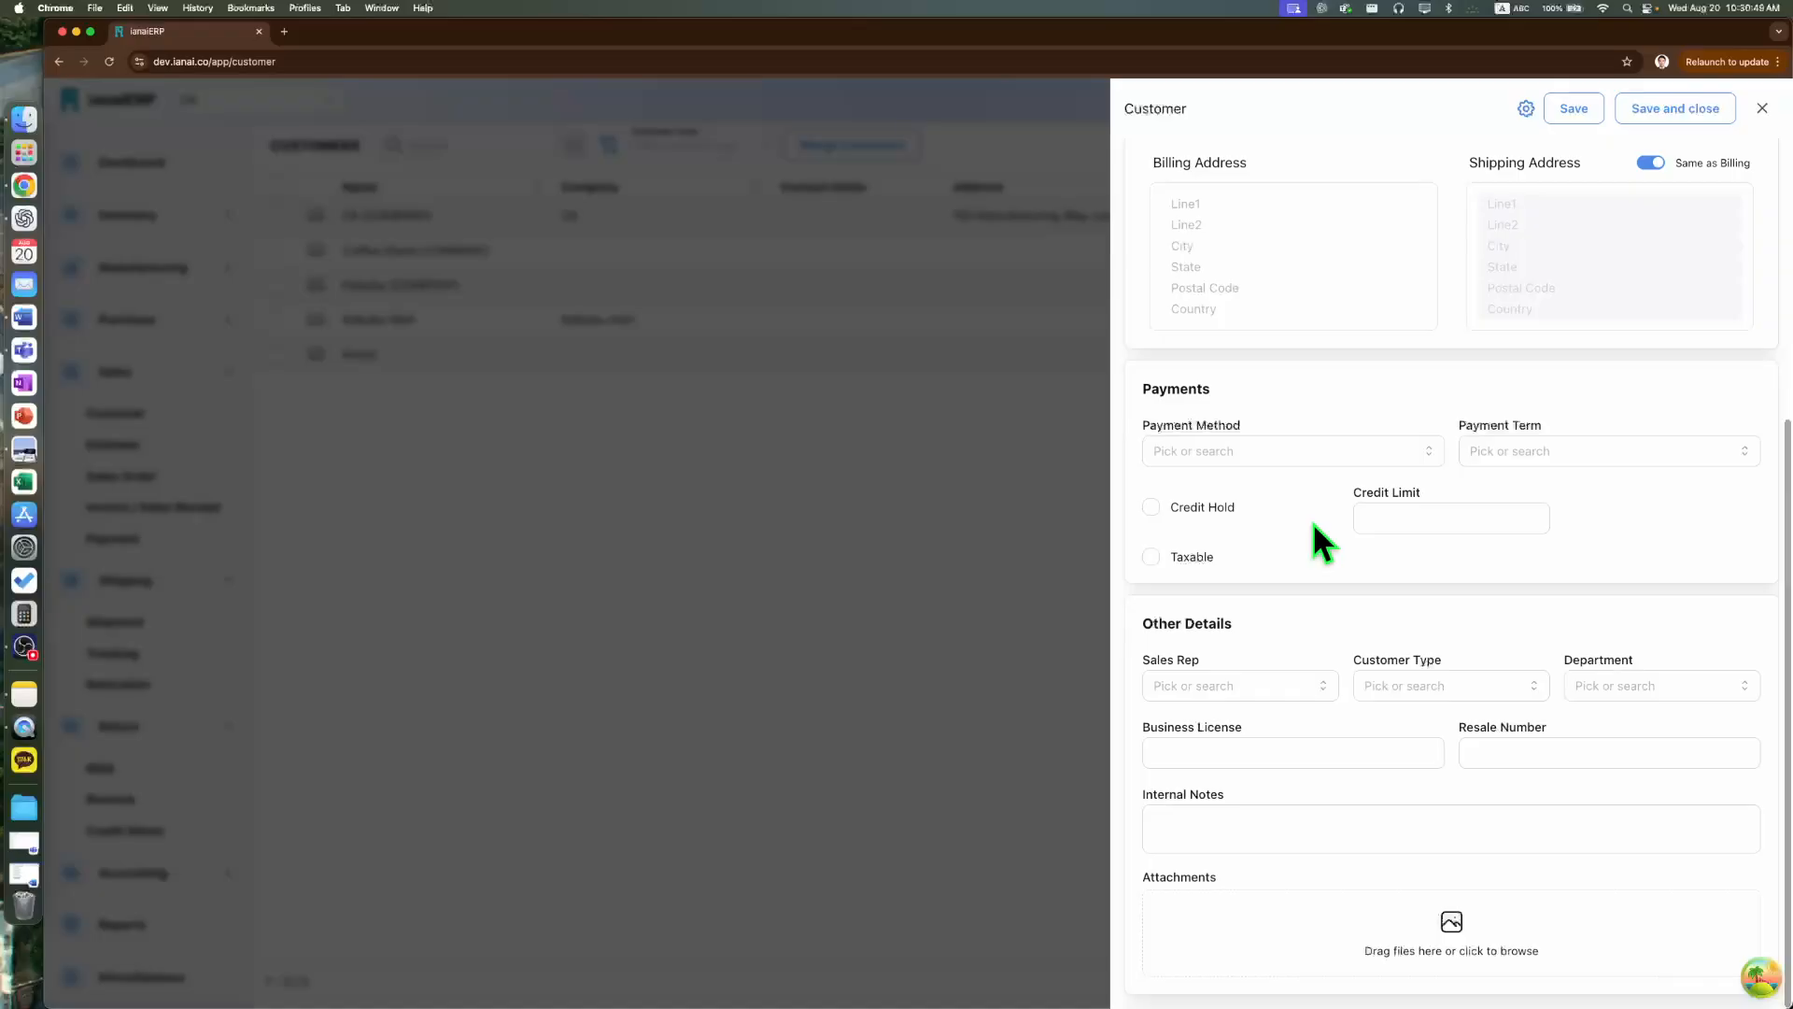
click(1263, 687)
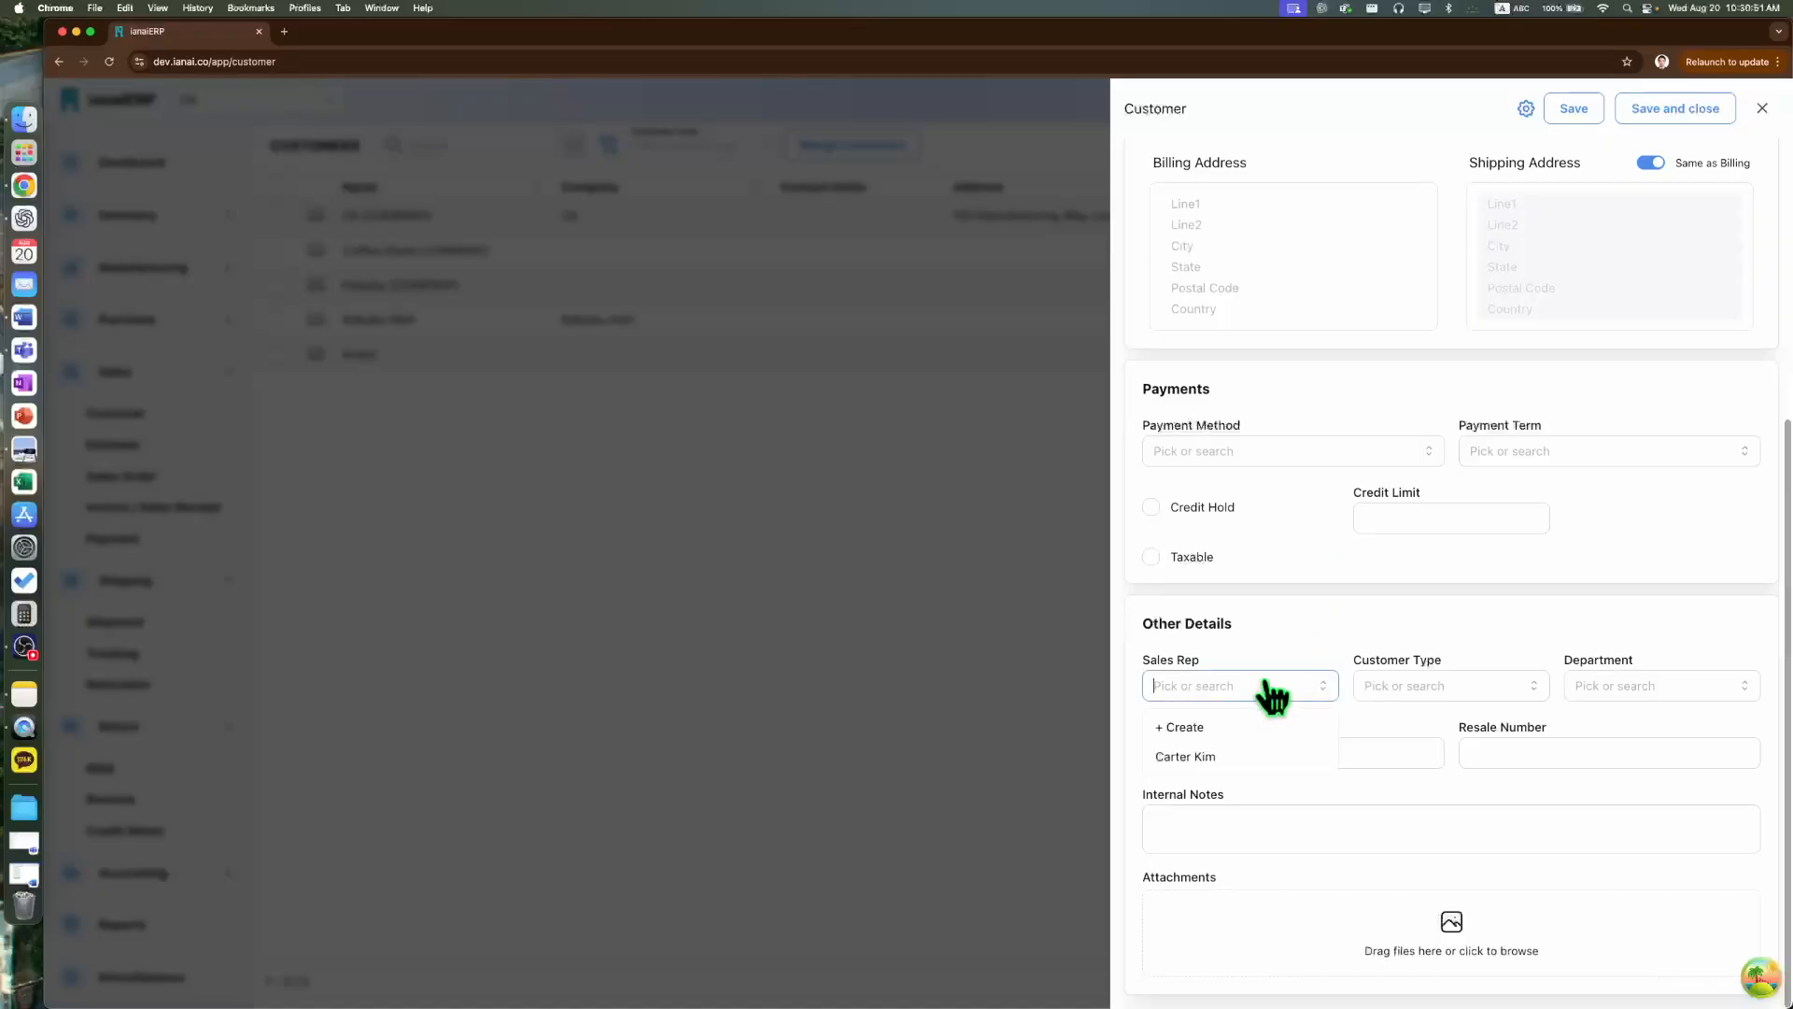
click(1233, 757)
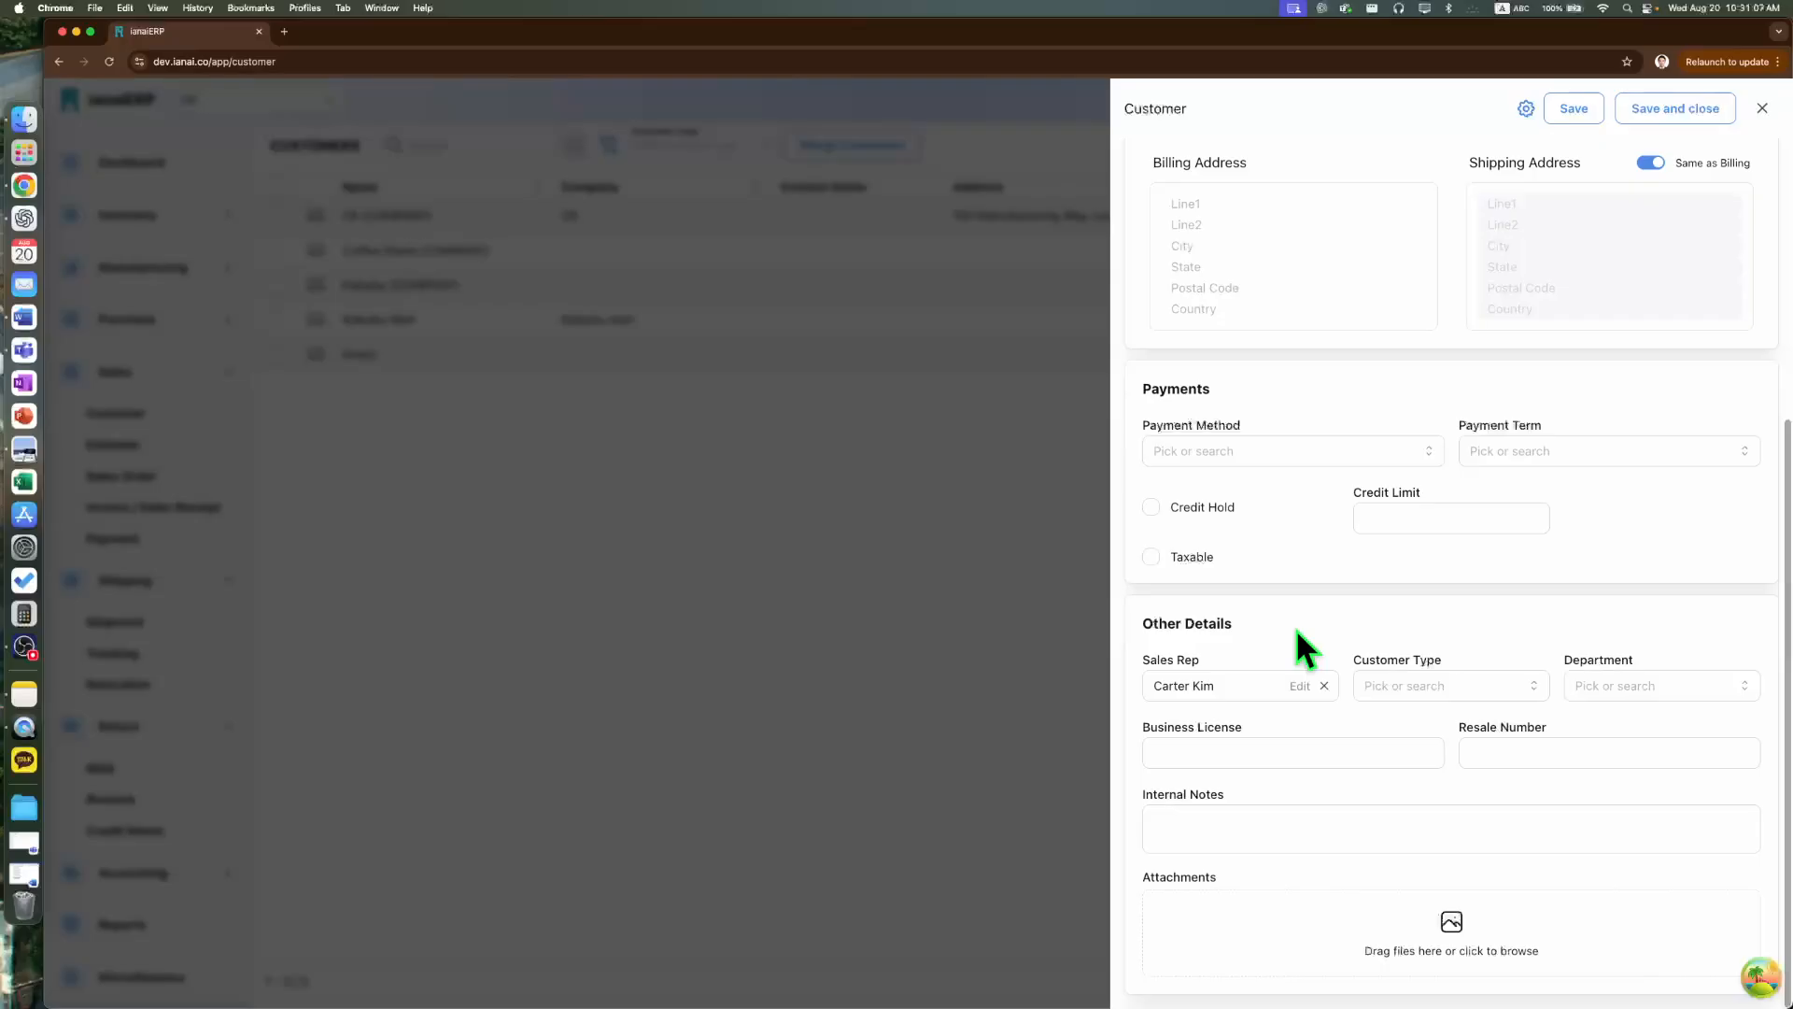
Step: Create and assign the customer type VIP with the description "Costco is our VIP Client"
click(1412, 685)
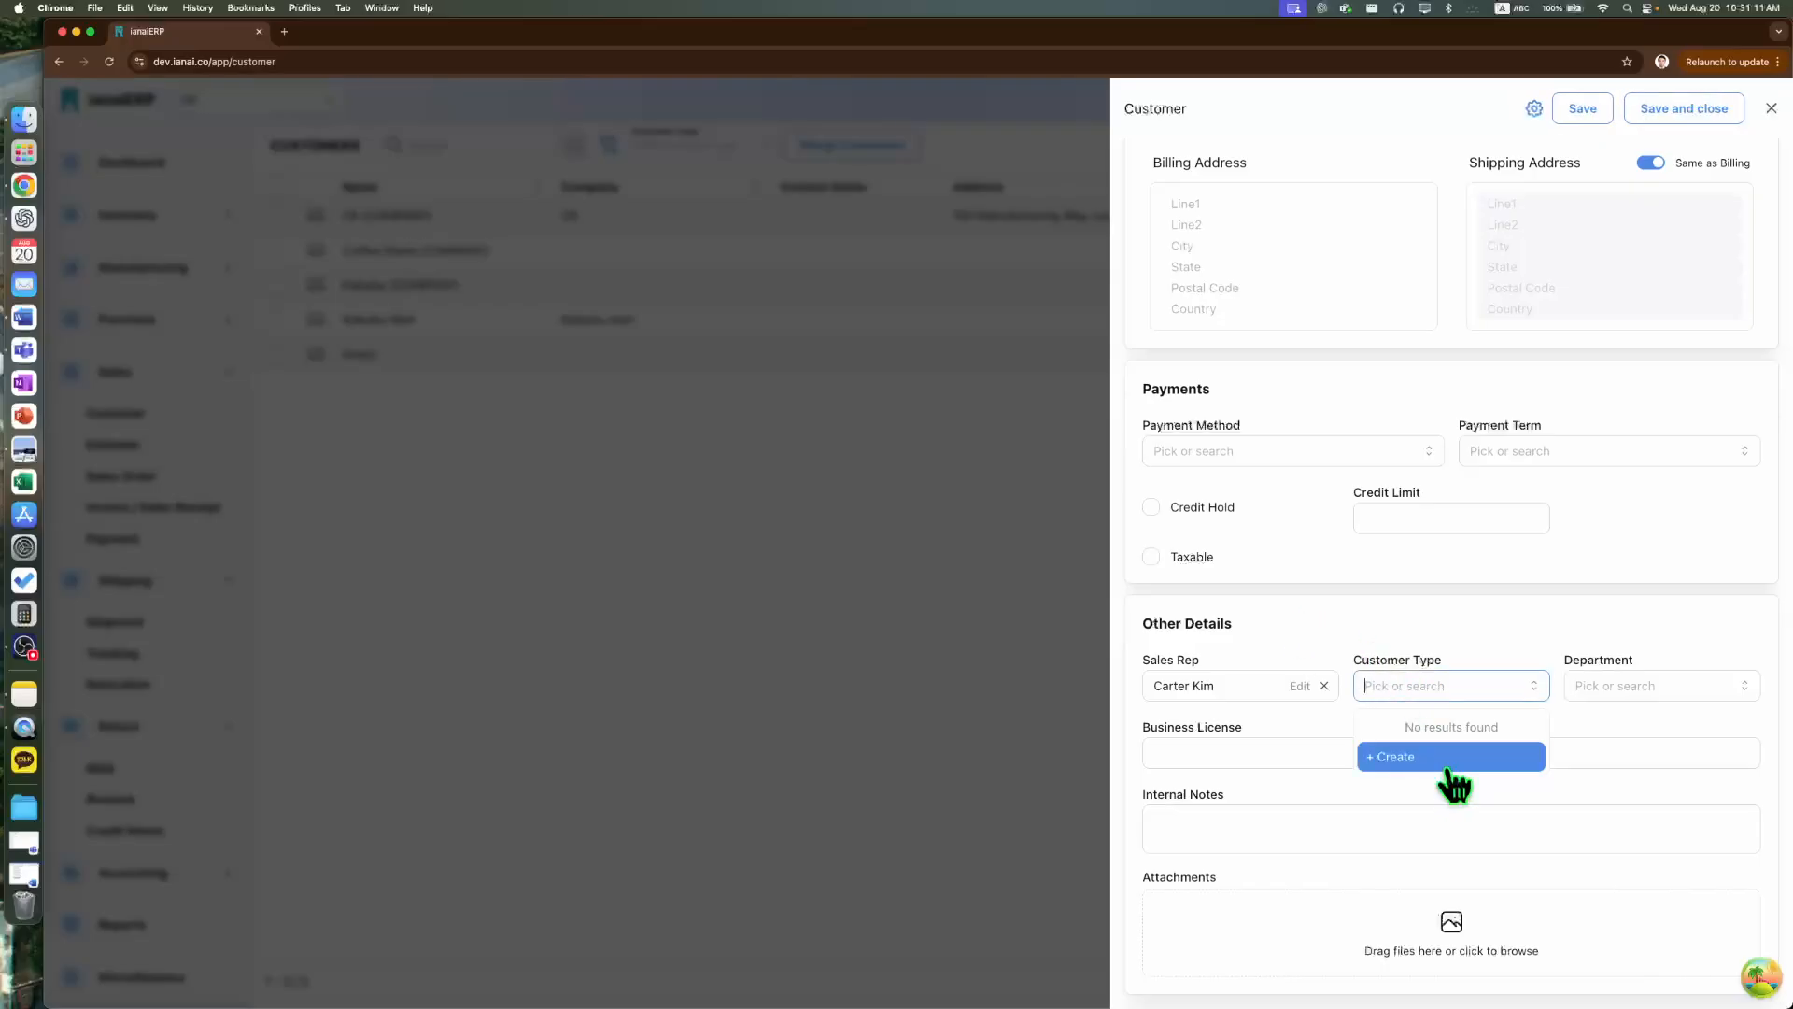
click(1448, 761)
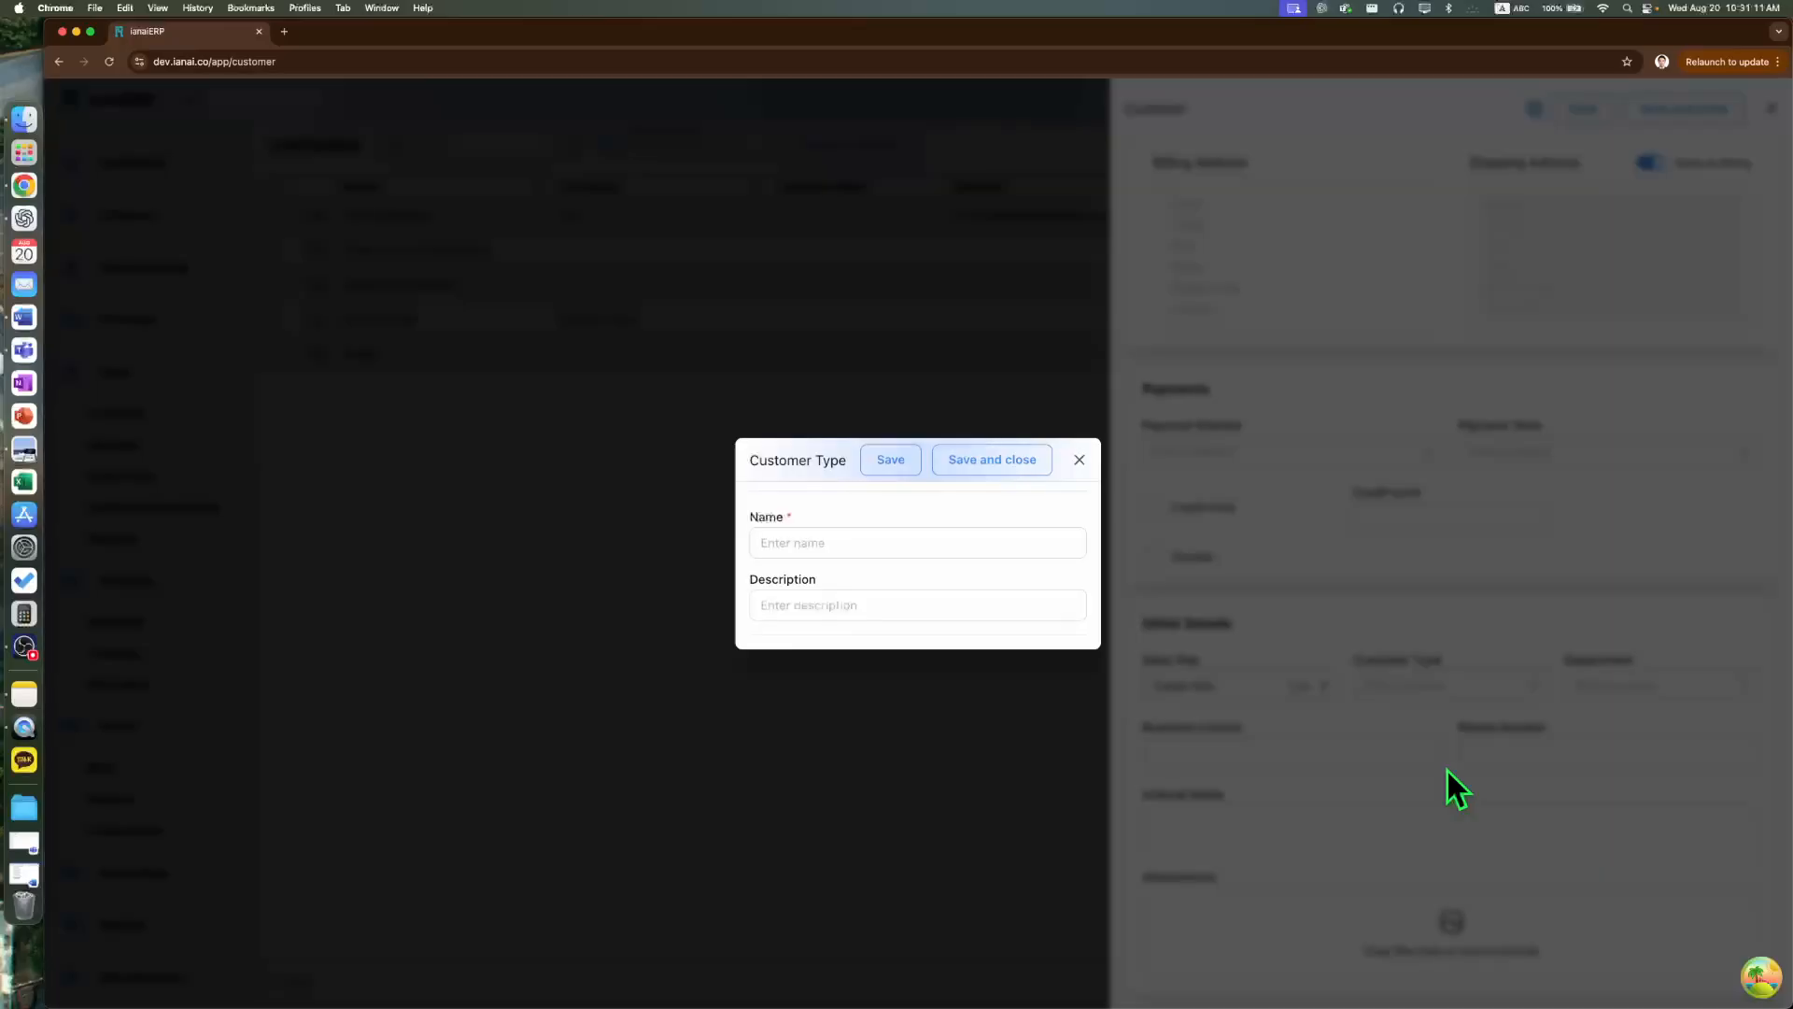
click(840, 544)
text(VIP)
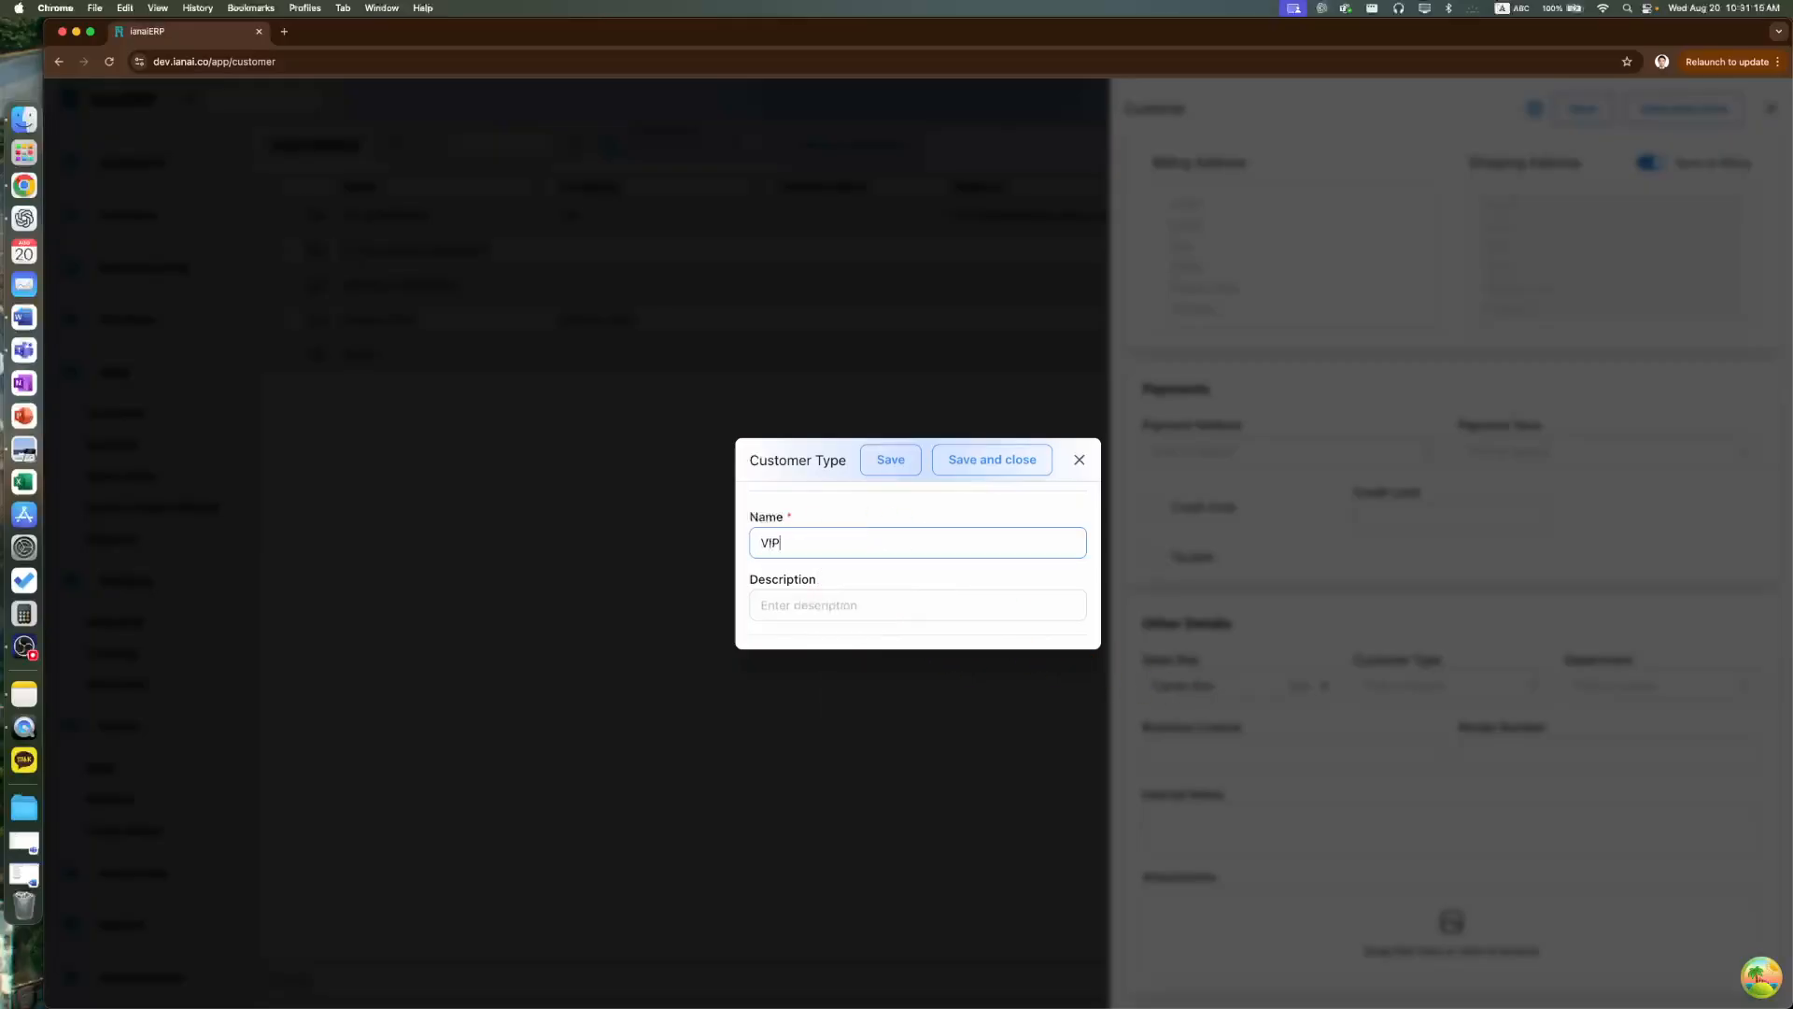
key(Tab)
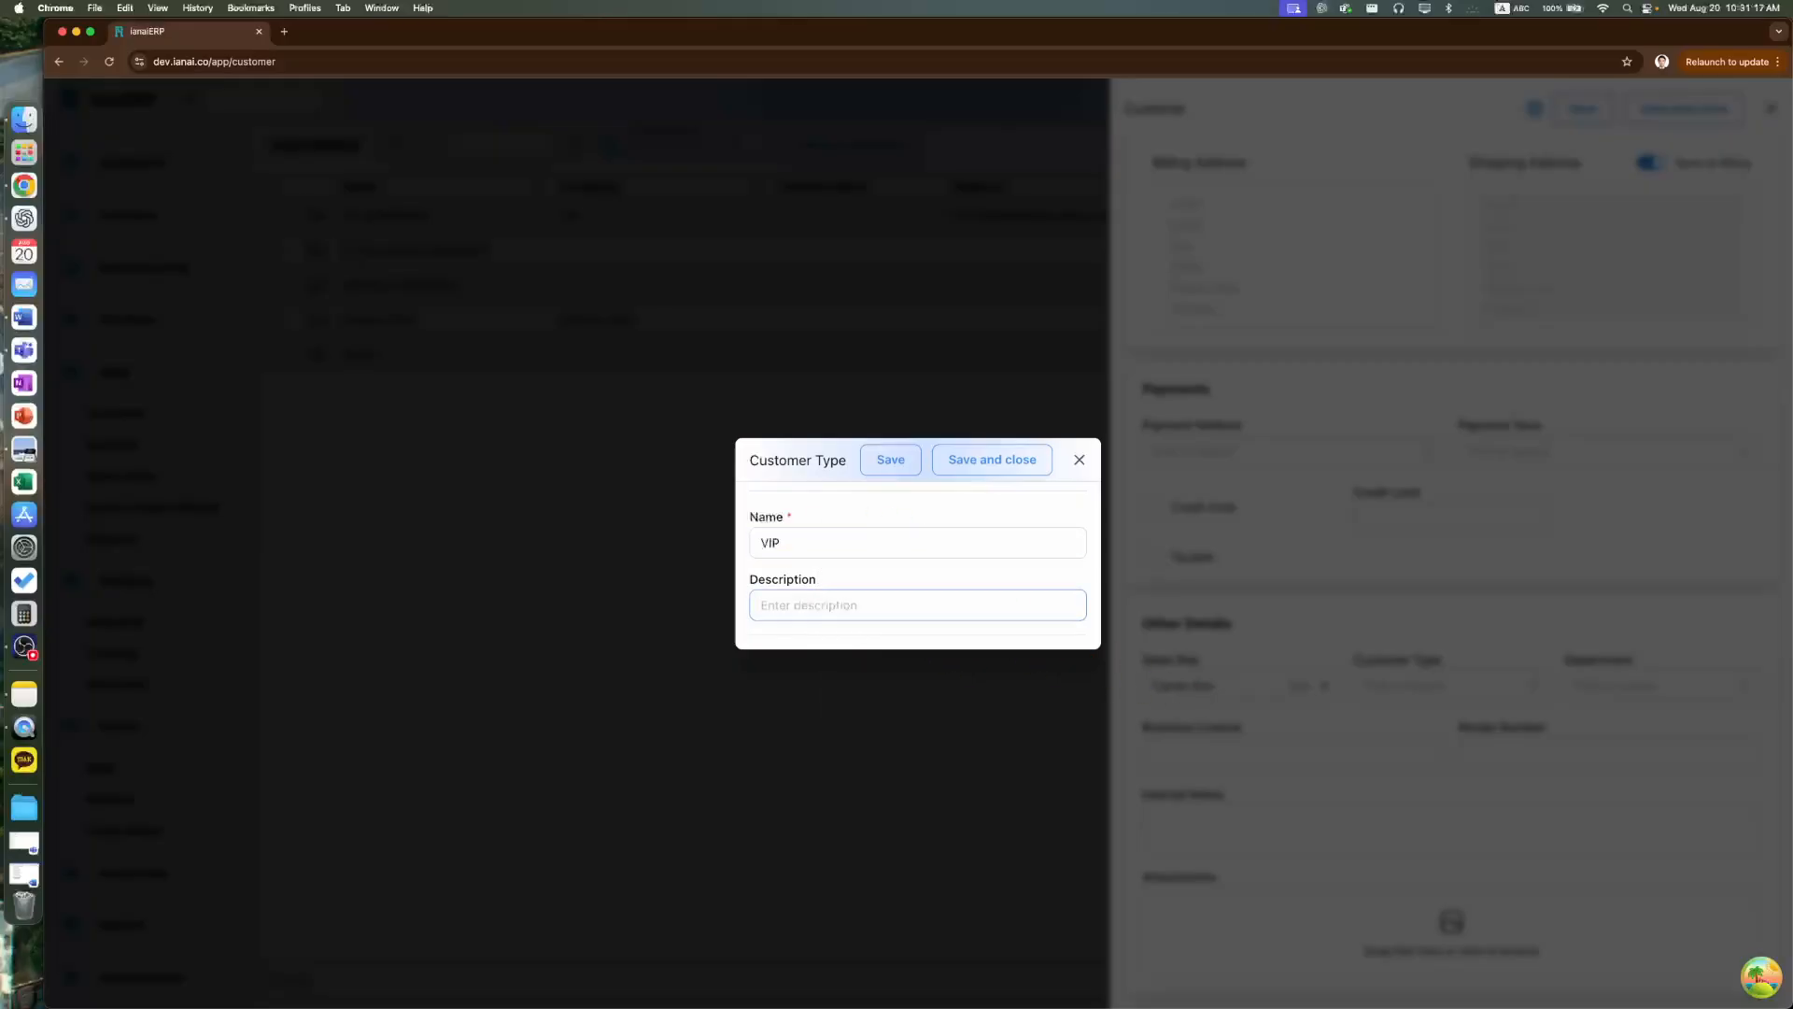
text(Costco is our VIP Client)
click(887, 462)
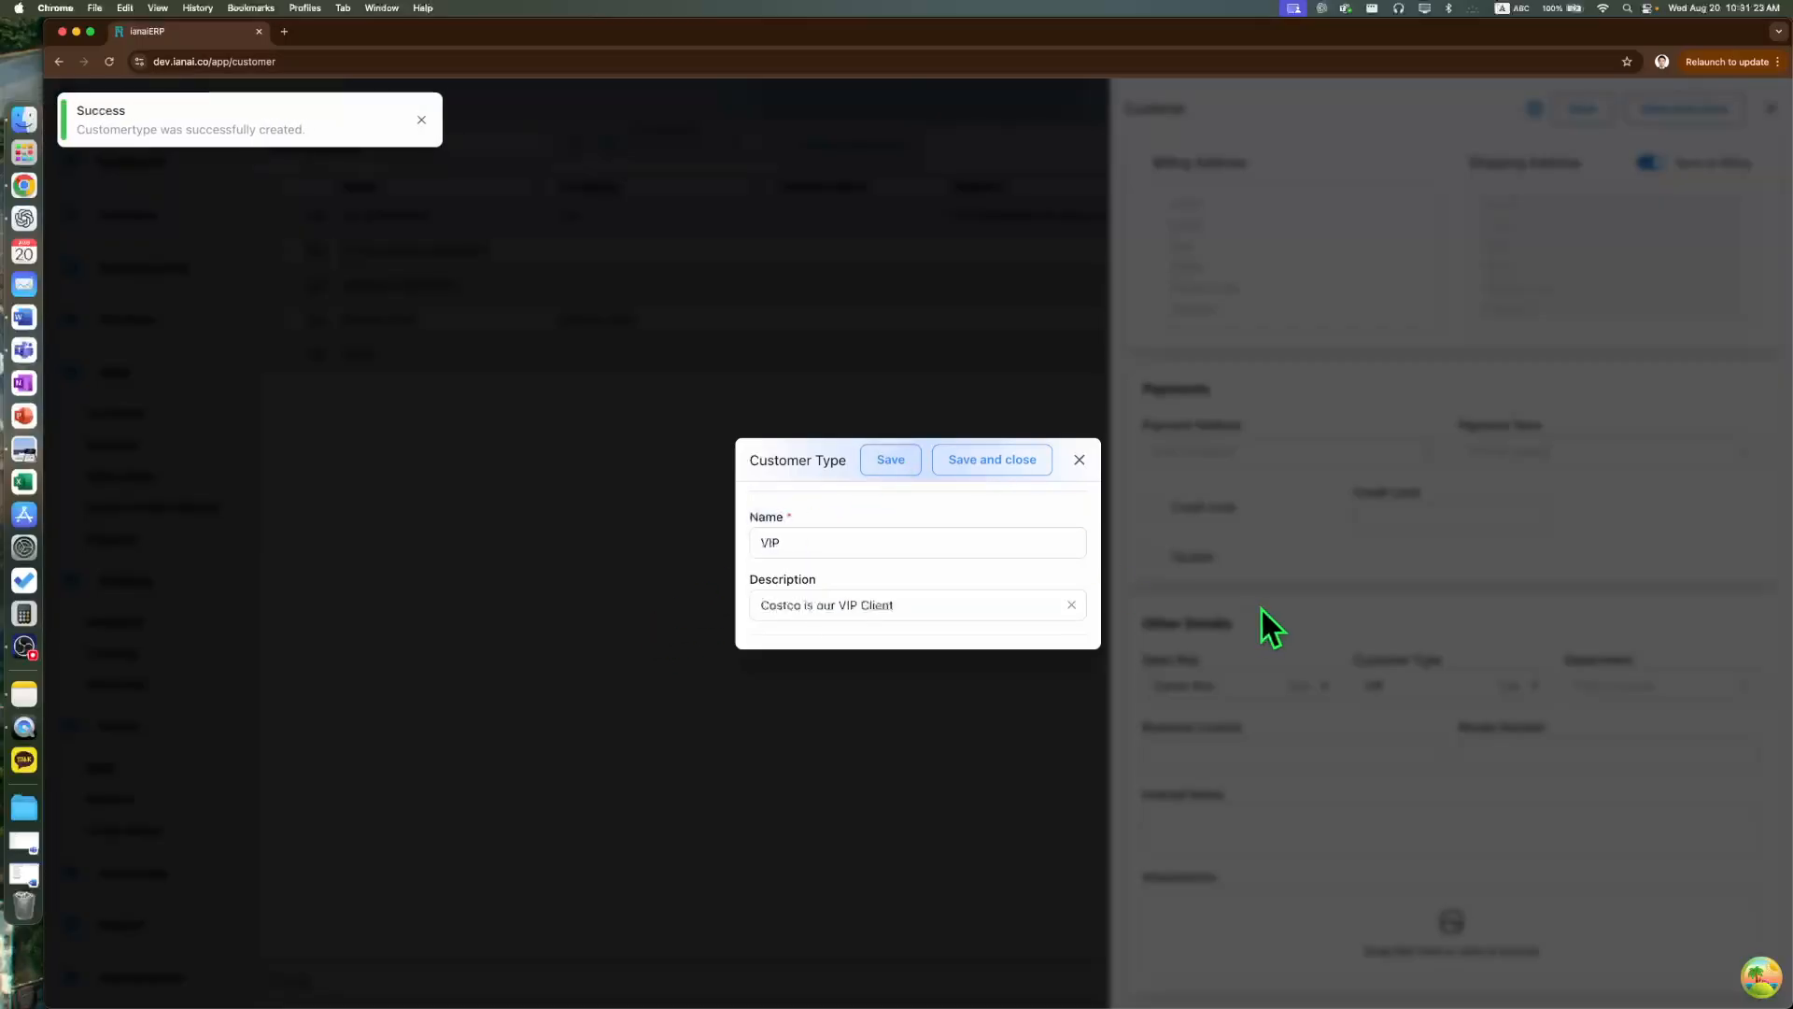
click(1081, 460)
Step: Create a new department named Sales for the customer, and save and close the Costco record
click(1615, 698)
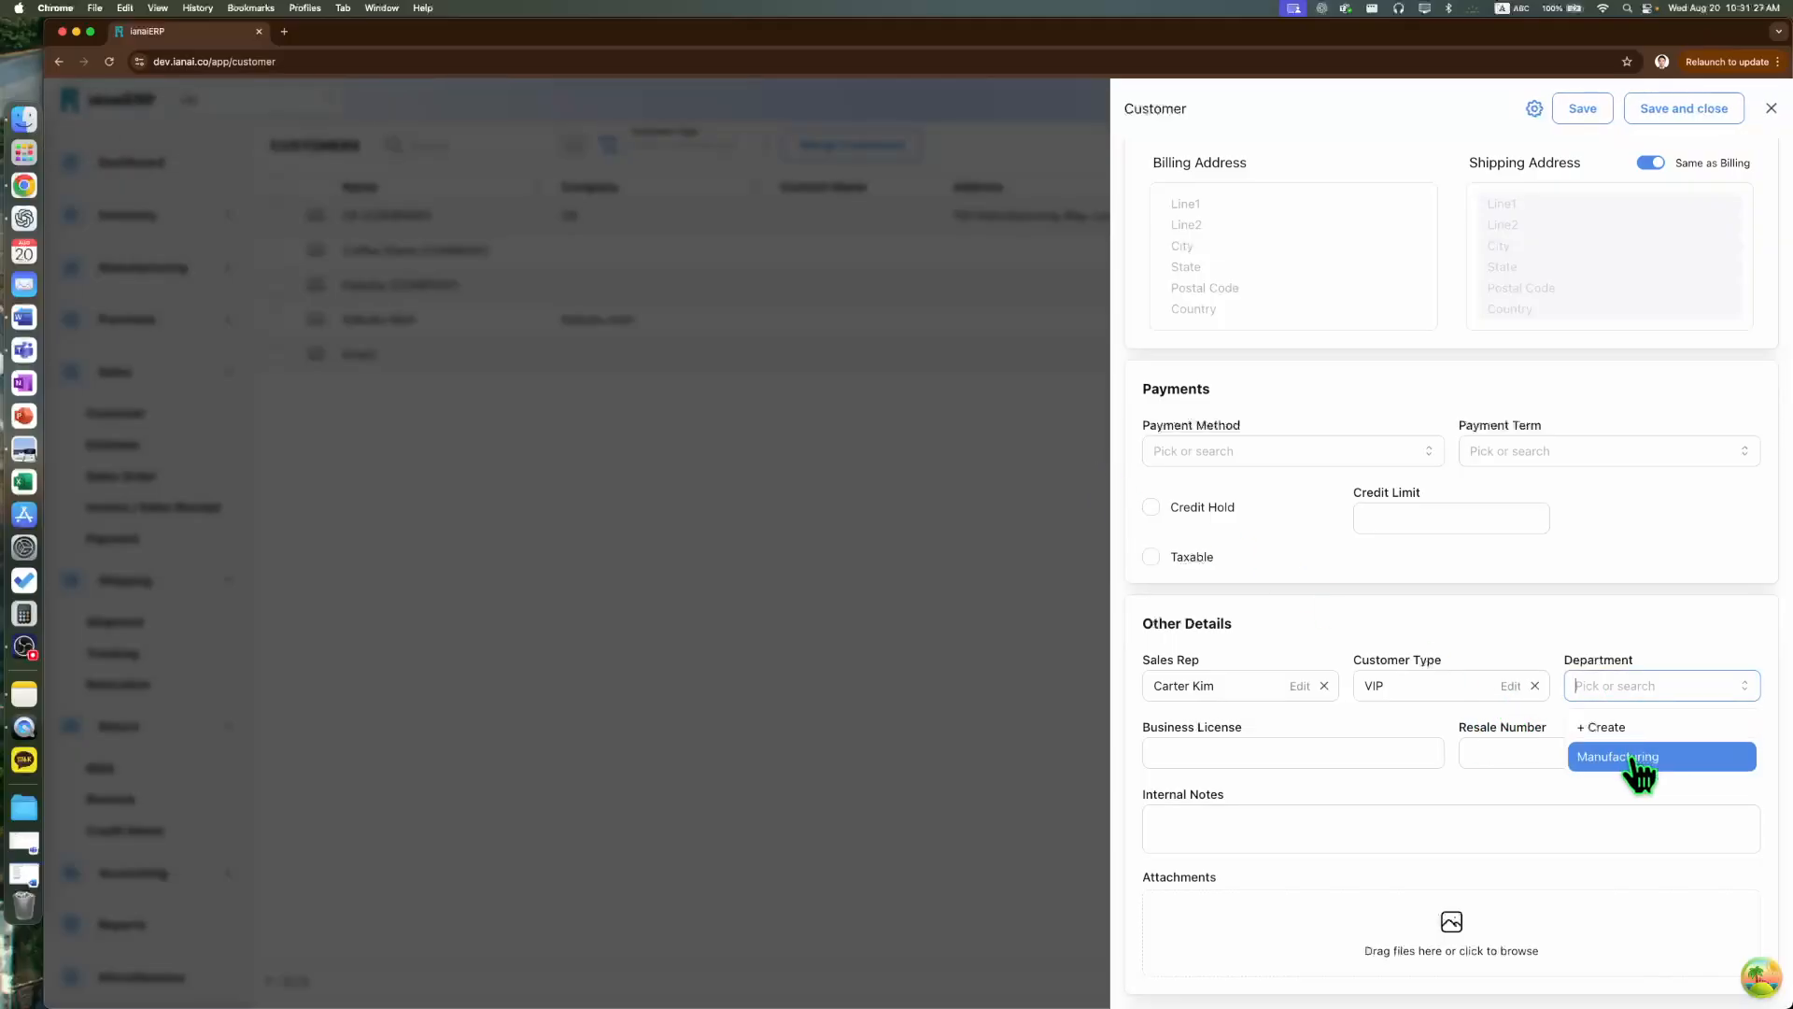
click(1636, 736)
click(915, 617)
text(Sales)
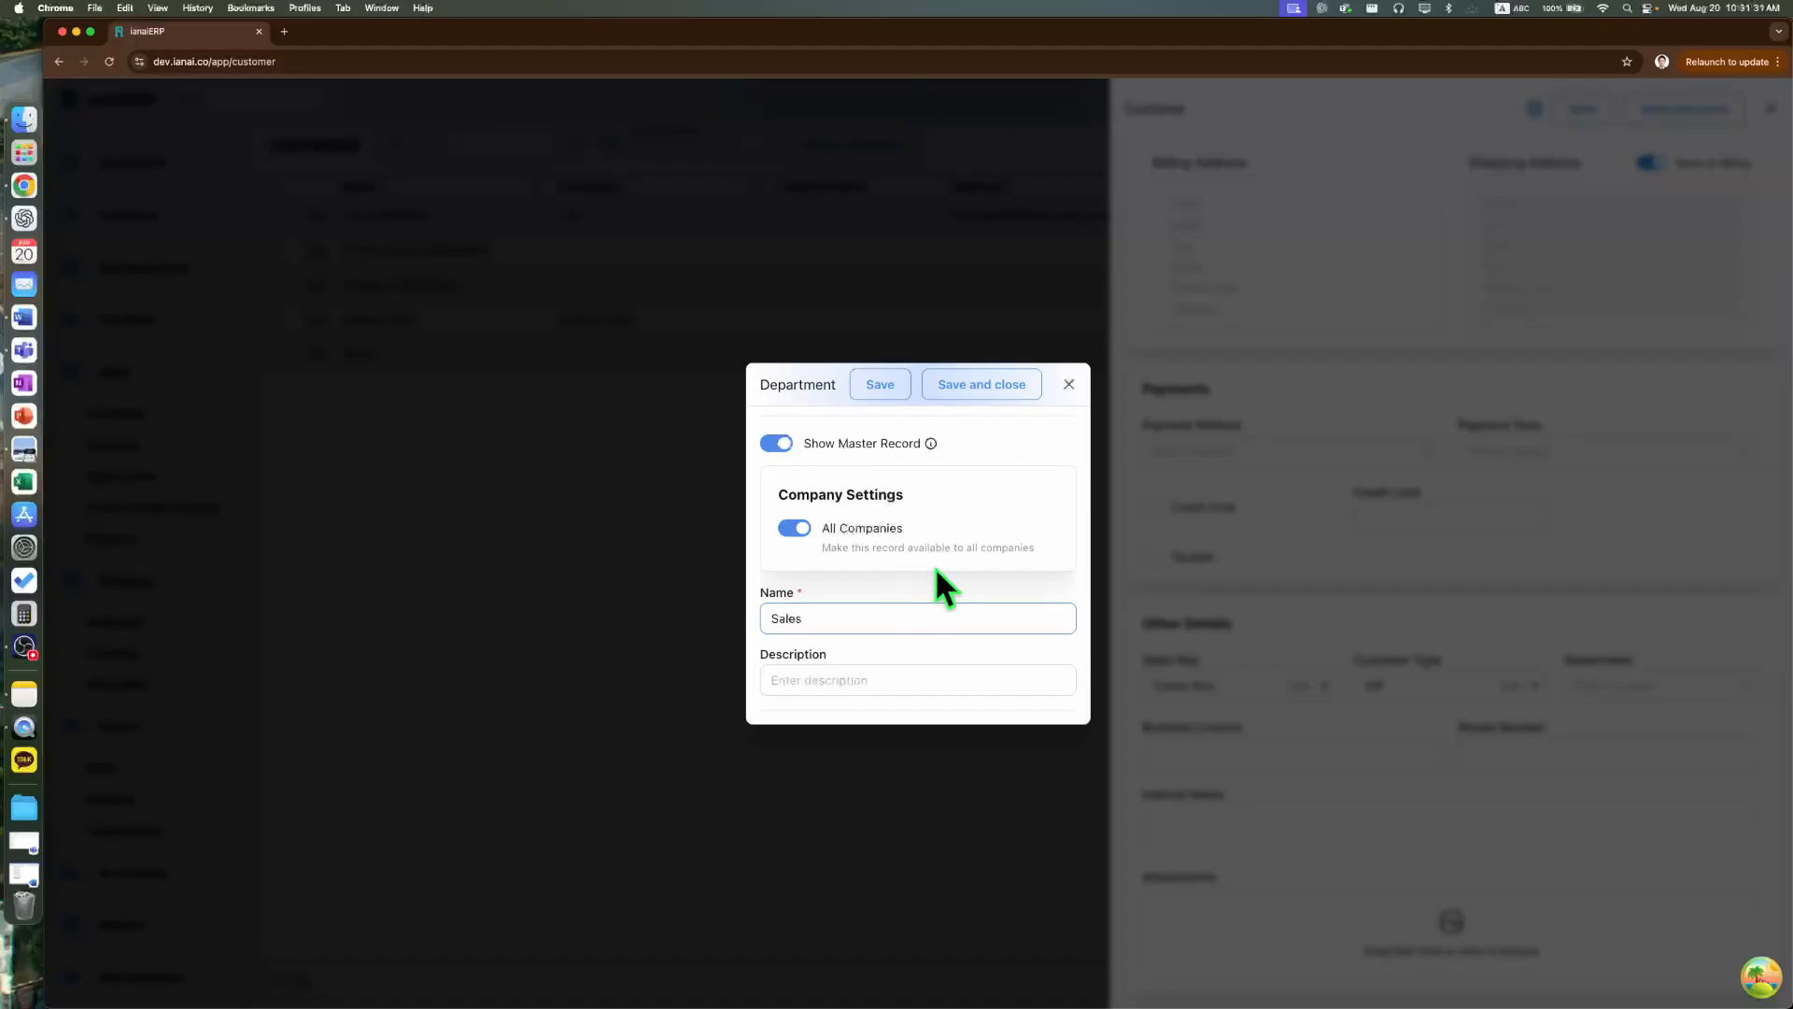
click(993, 397)
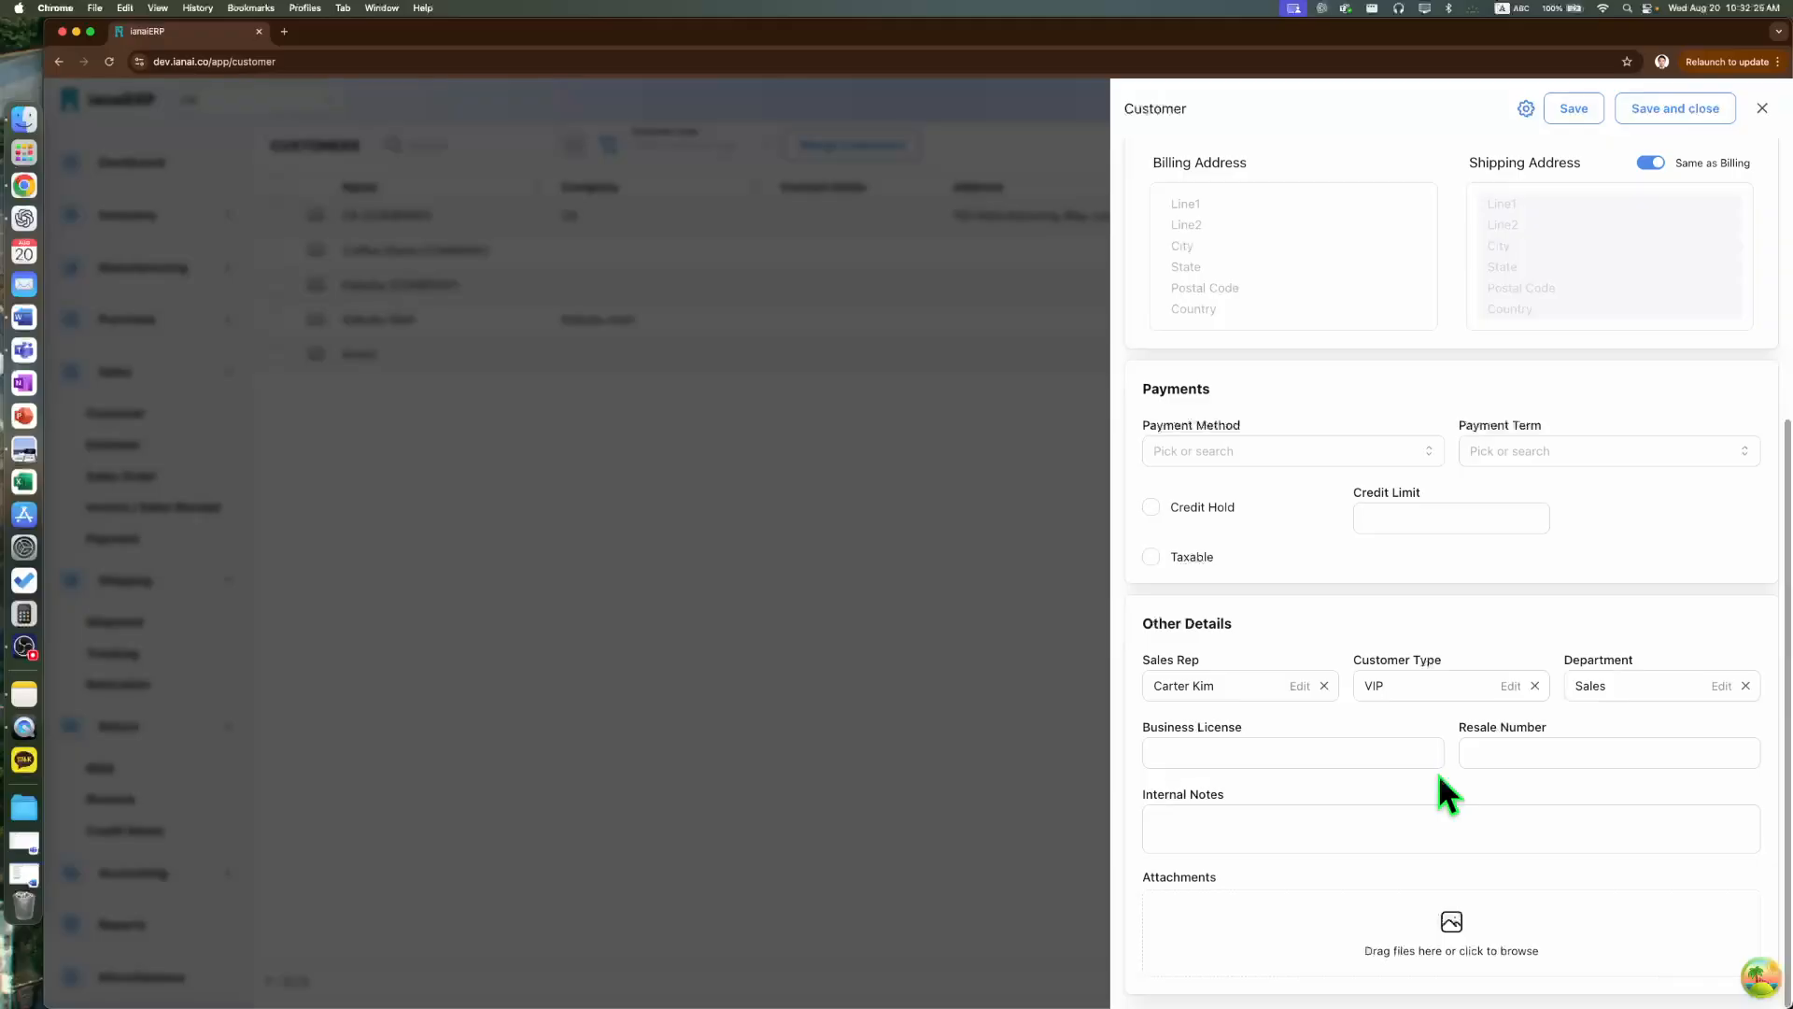
click(1634, 119)
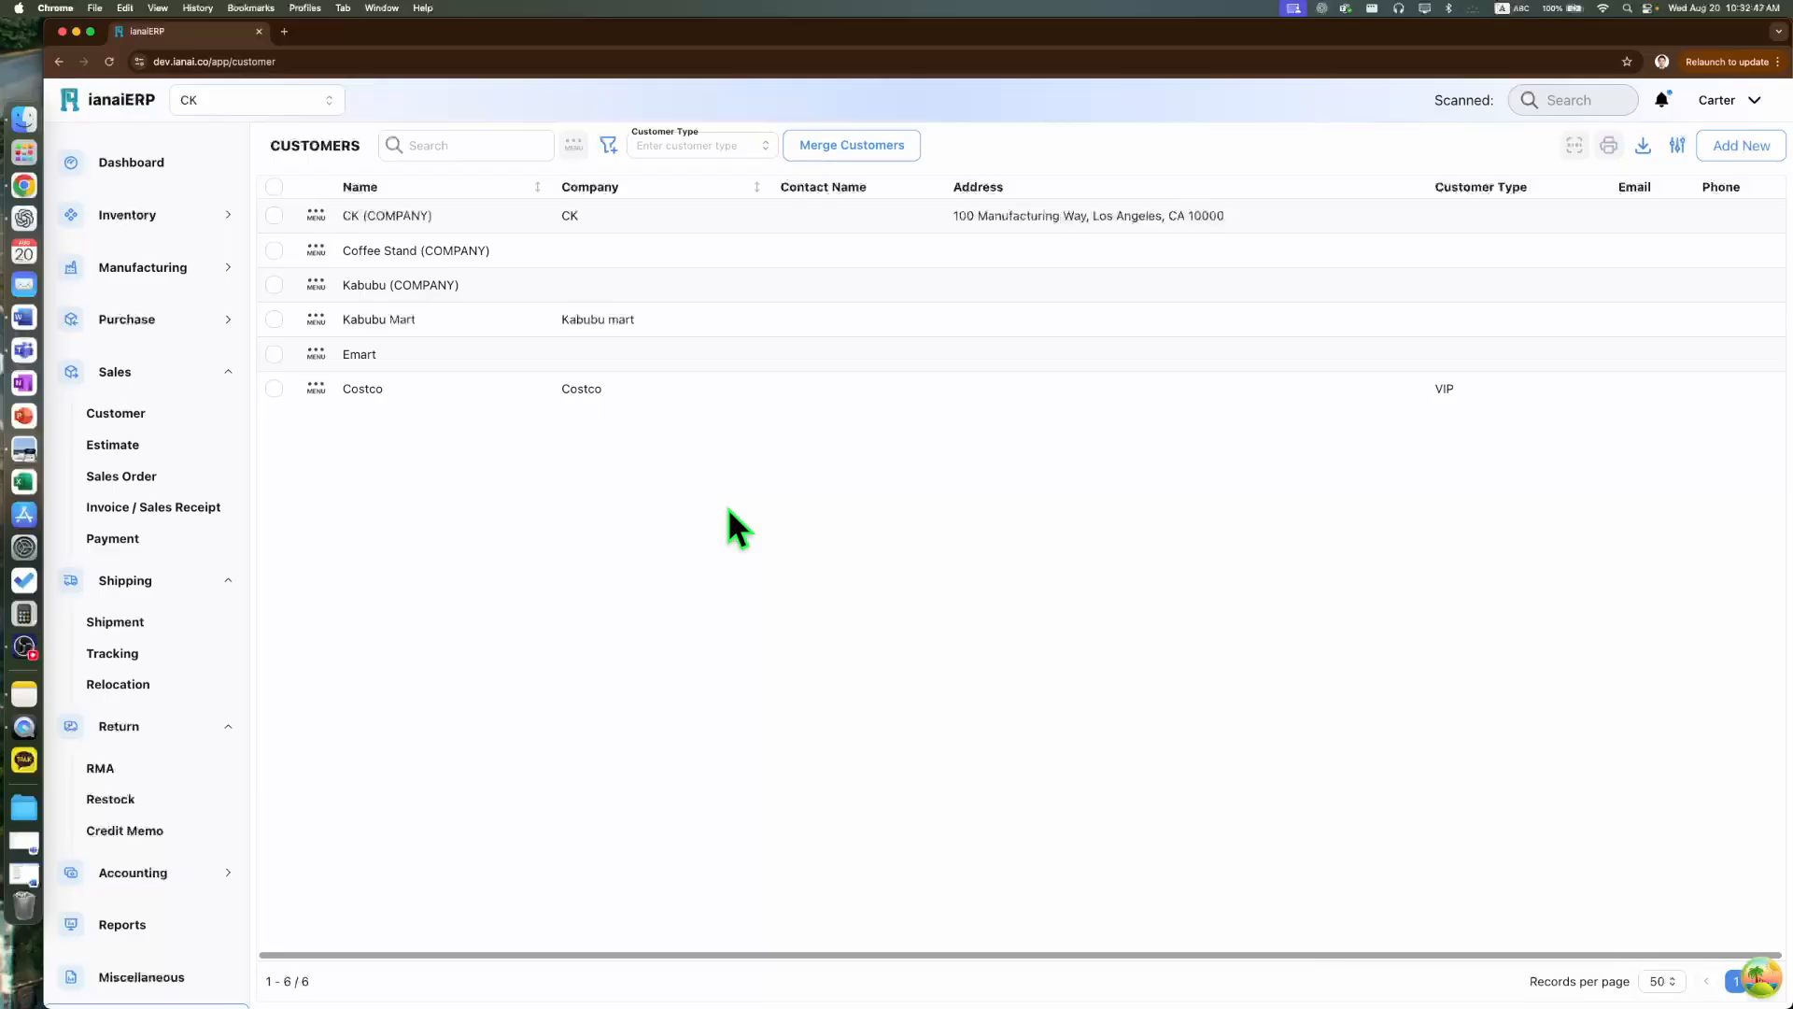
click(34, 644)
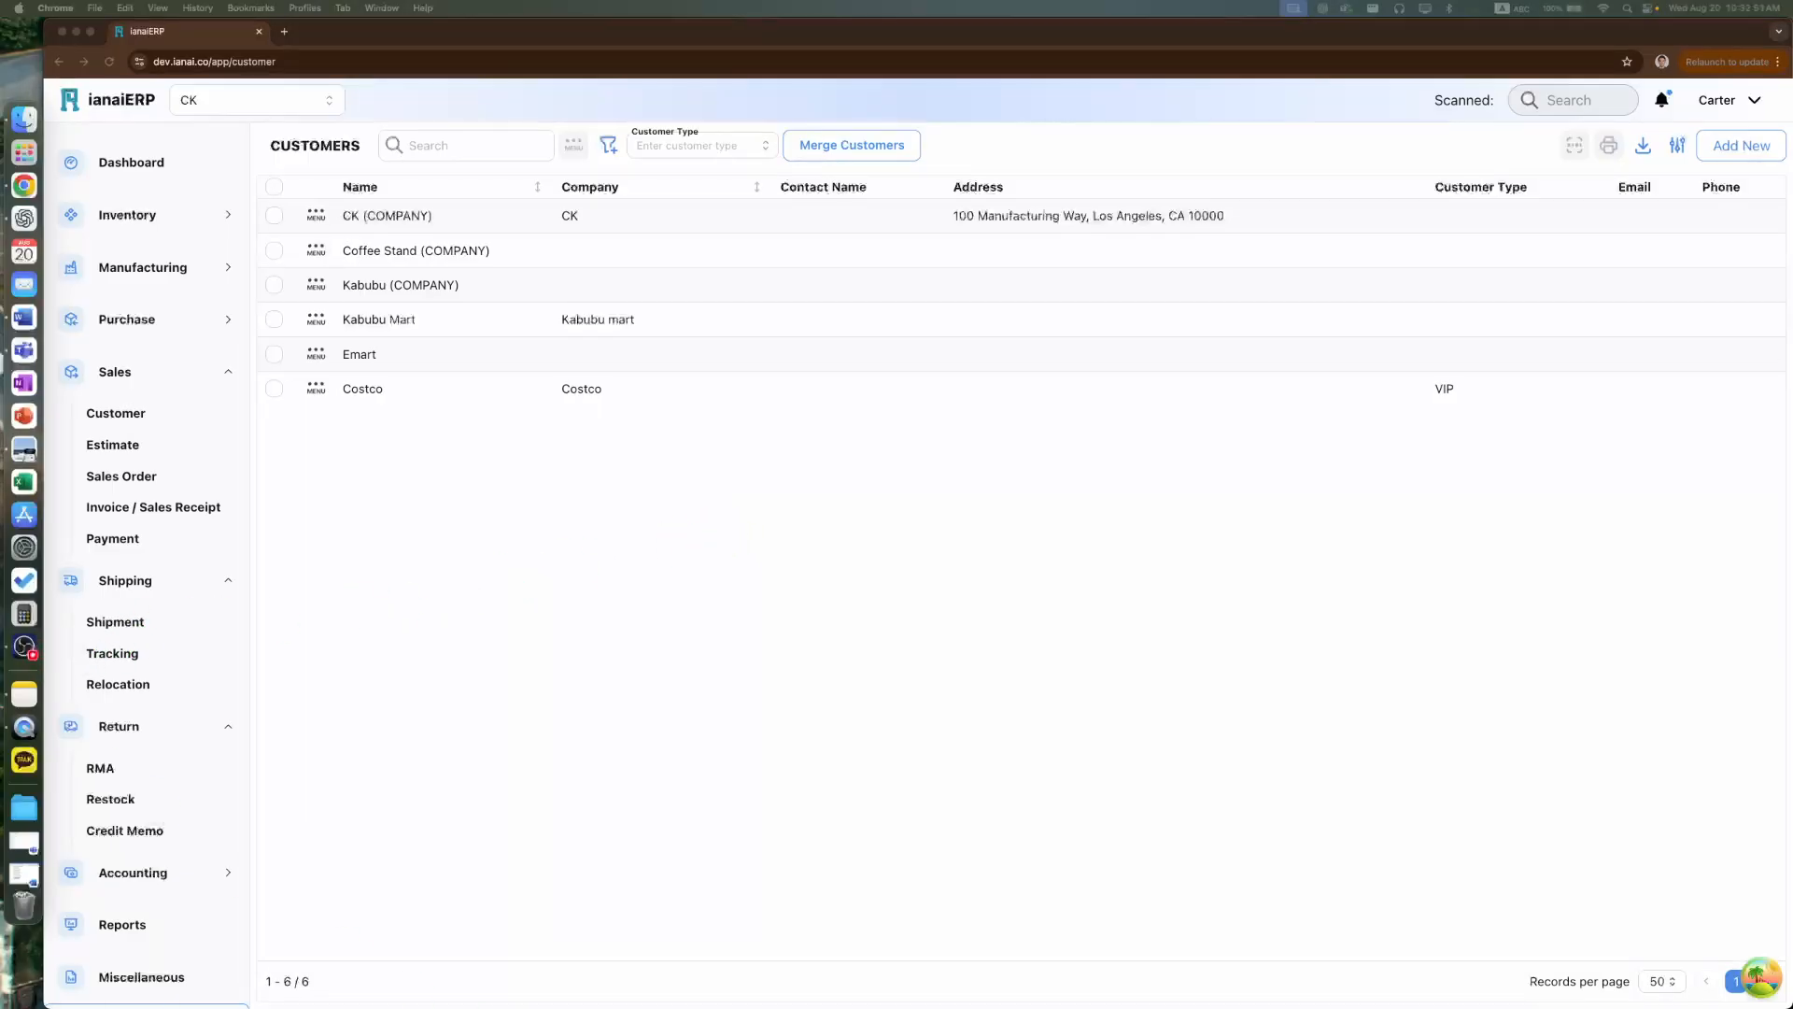